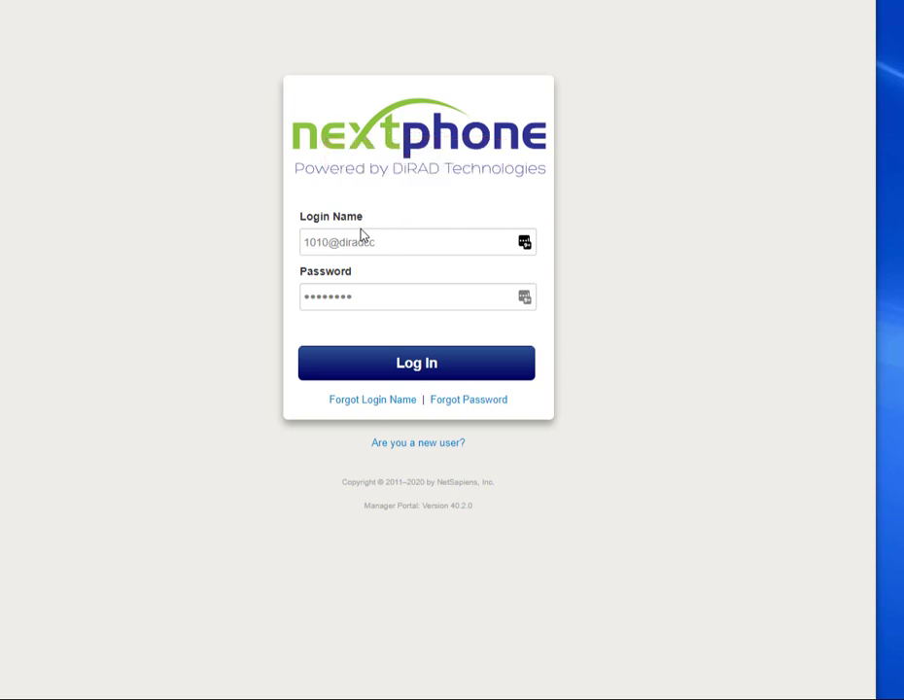
- Log in to the manager portal with the prefilled credentials and open the Web Phone in its own window
left_click(399, 368)
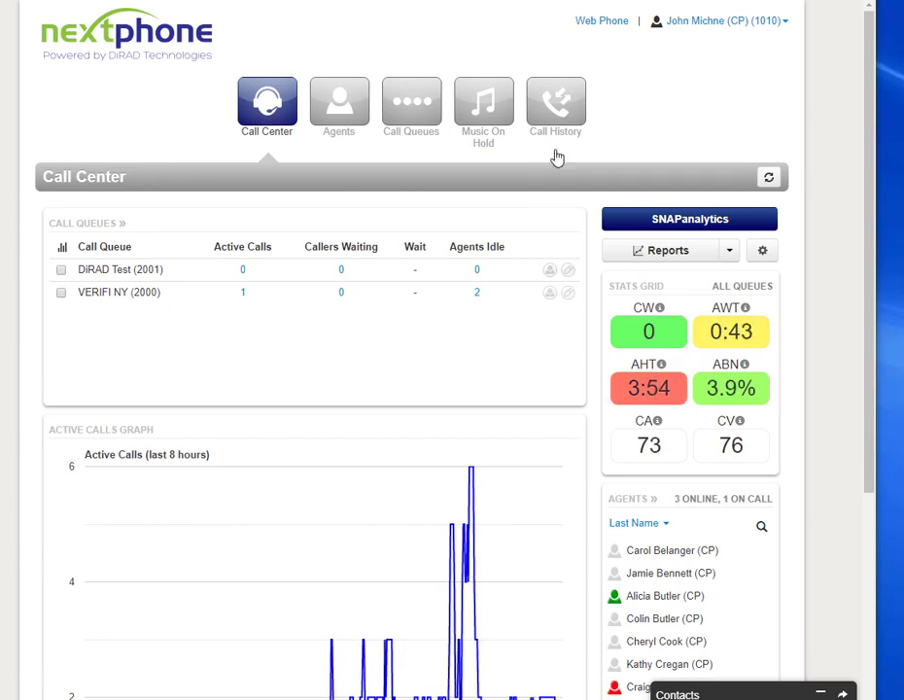
left_click(583, 22)
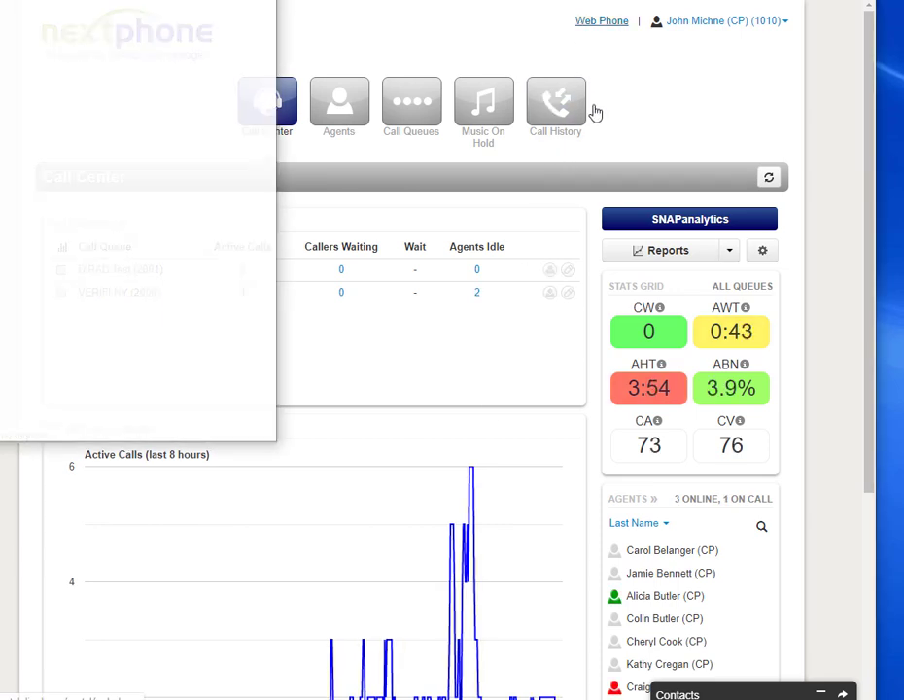
left_click_drag(144, 0, 275, 62)
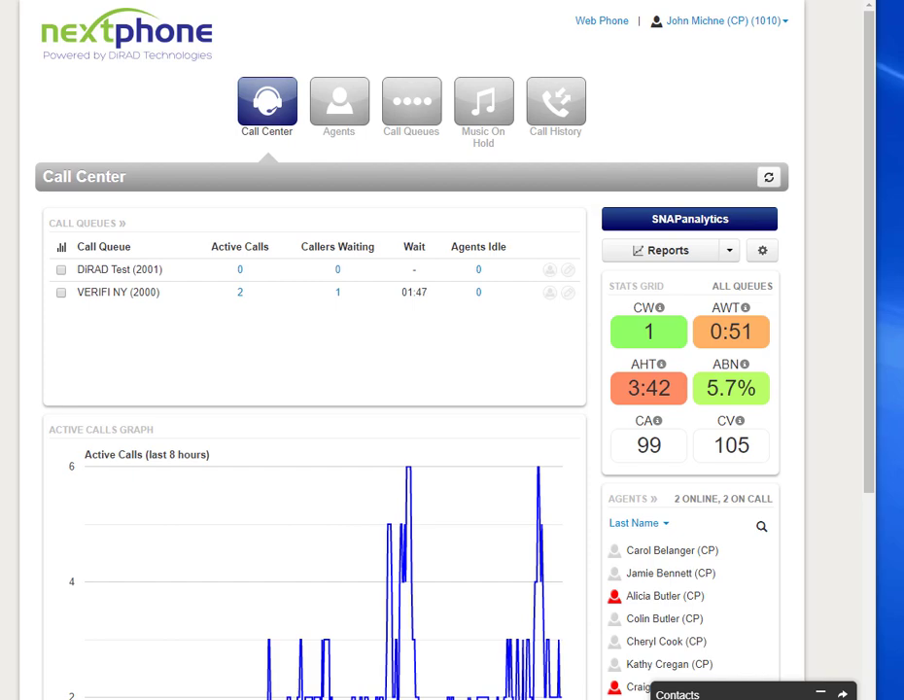
- Set the Average Wait Time lower threshold to 120 and upper threshold to 180 seconds in the Call Center settings, and save
left_click(762, 251)
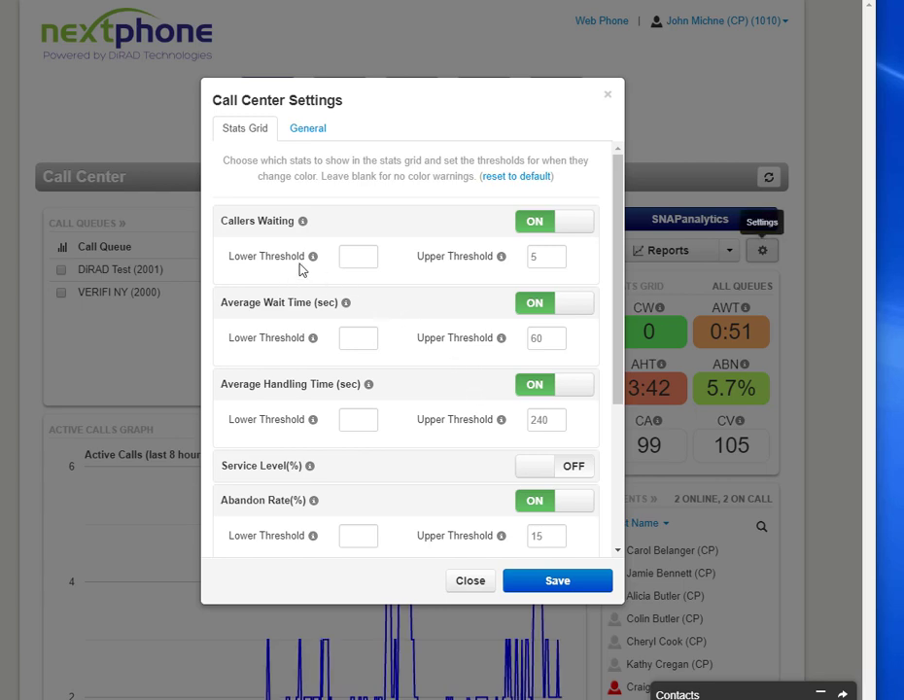
mouse_move(313, 259)
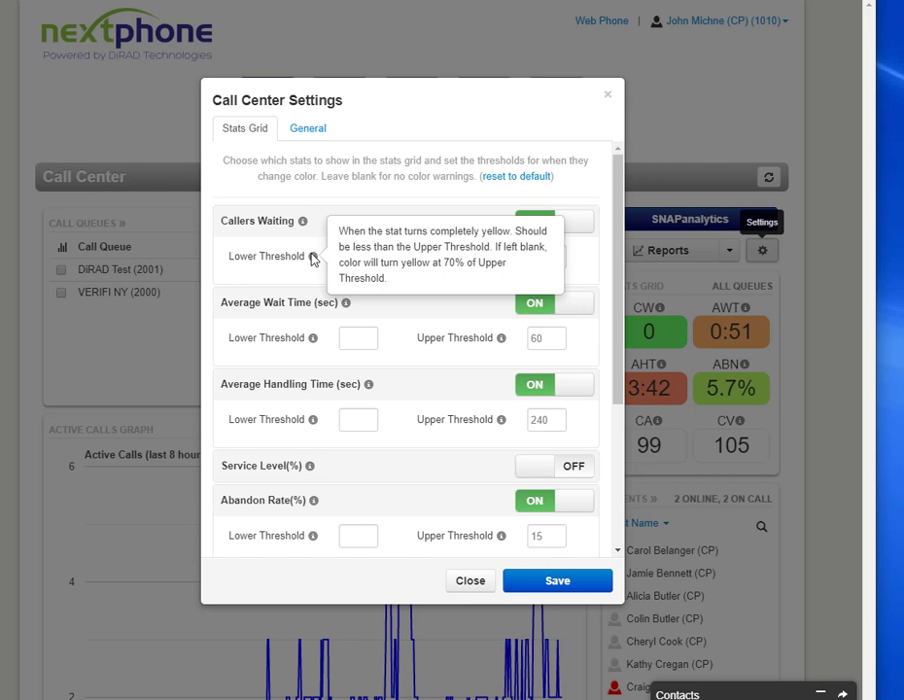
mouse_move(423, 263)
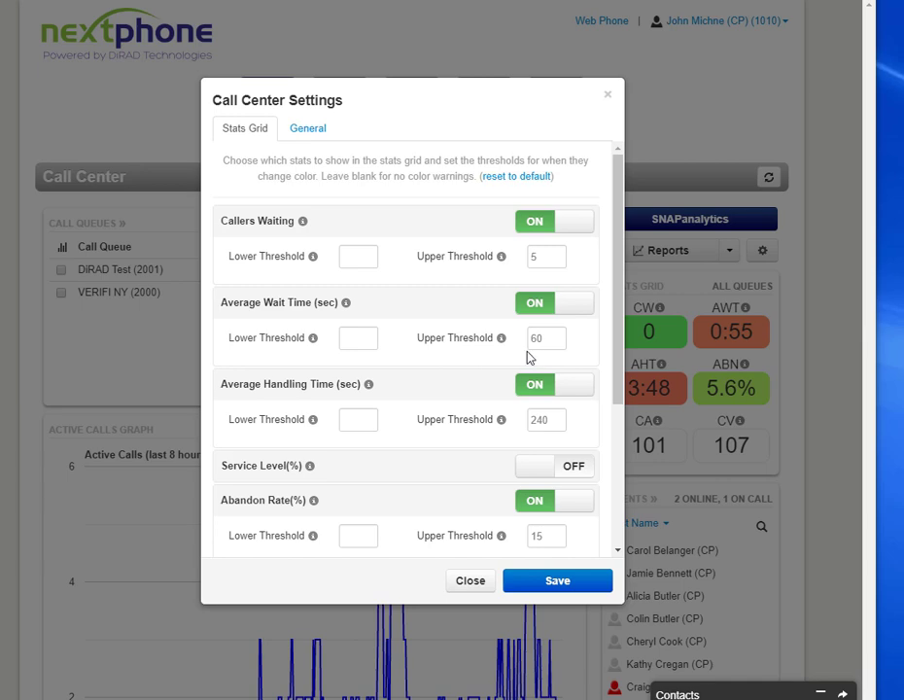
left_click(364, 338)
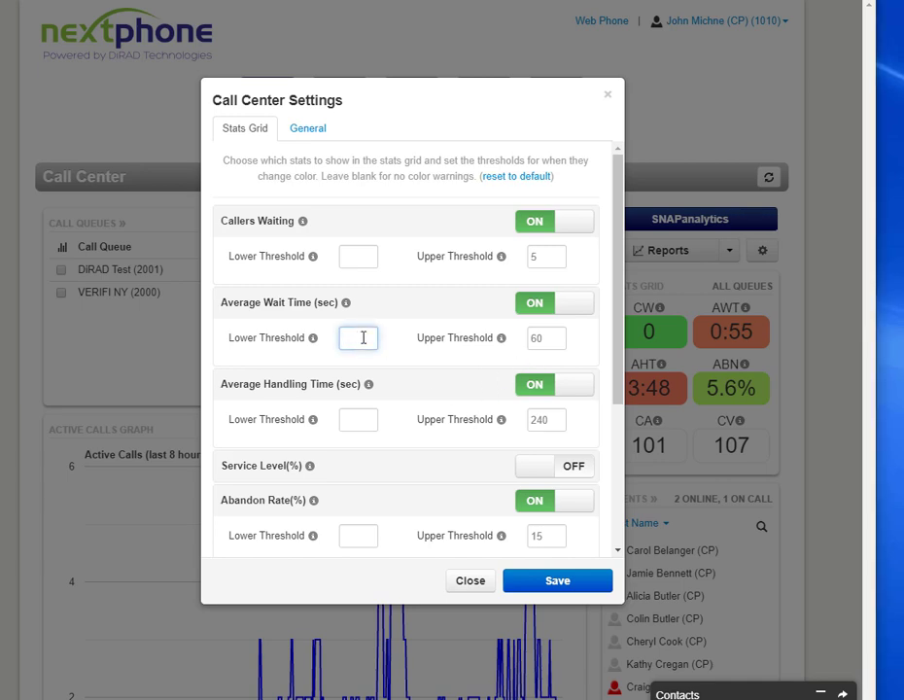
type("120")
left_click_drag(541, 338, 530, 337)
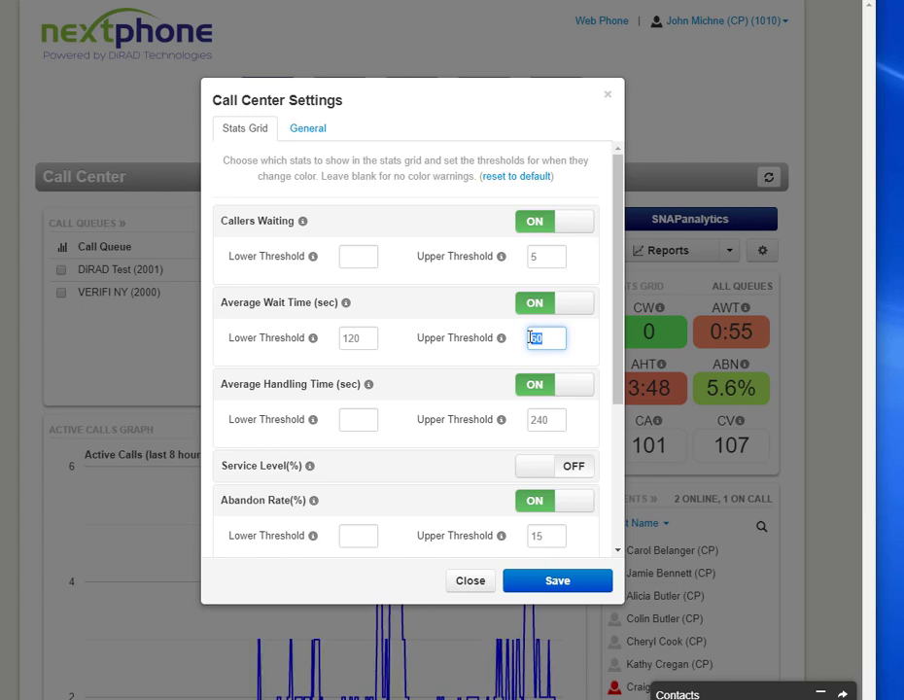
type("180")
left_click(536, 583)
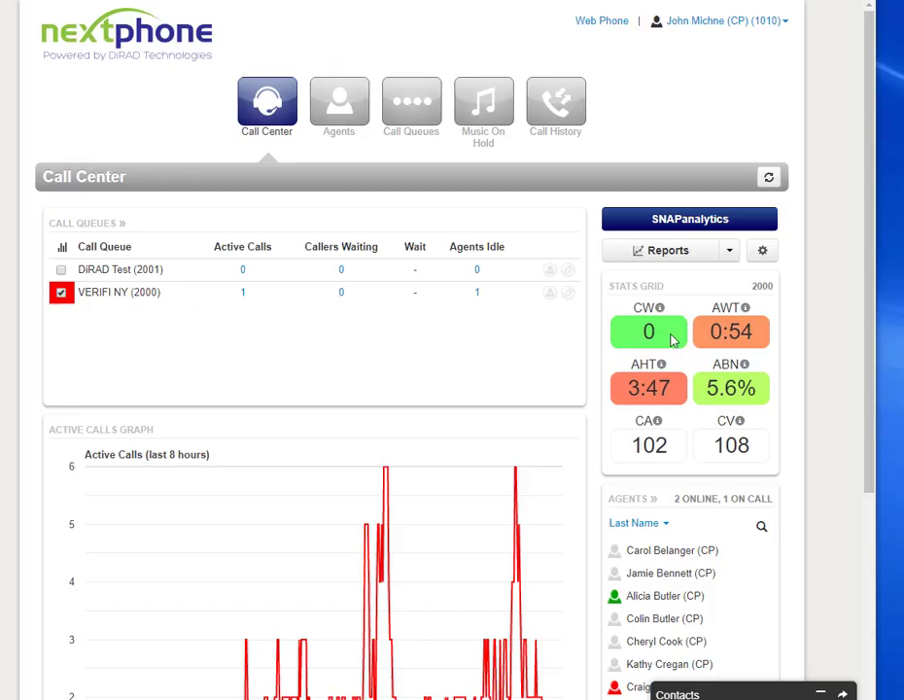
- Read the descriptions of the CW, AHT and CV statistics in the stats grid
mouse_move(661, 313)
mouse_move(665, 363)
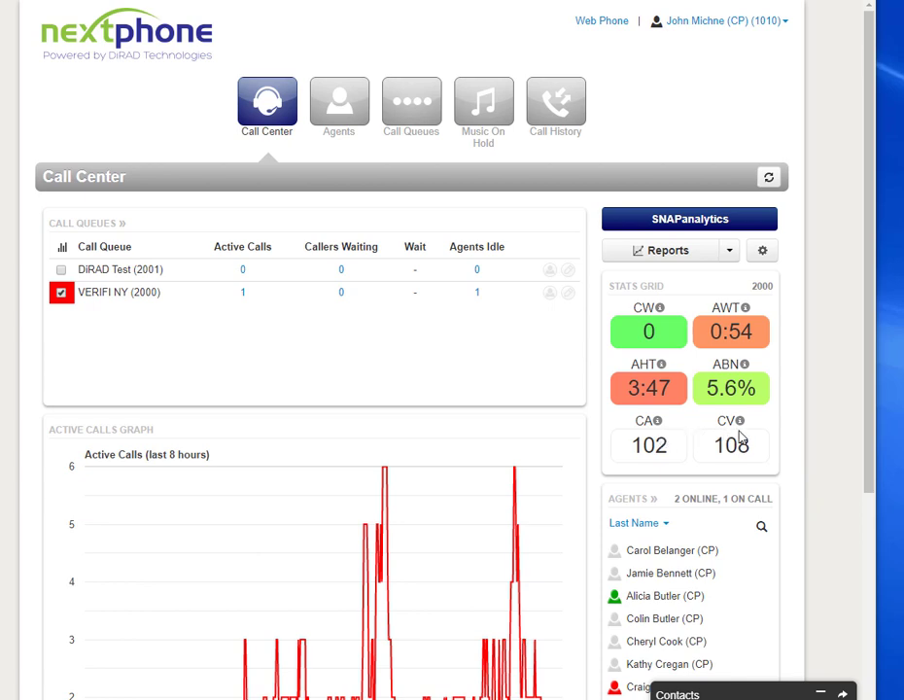
mouse_move(740, 424)
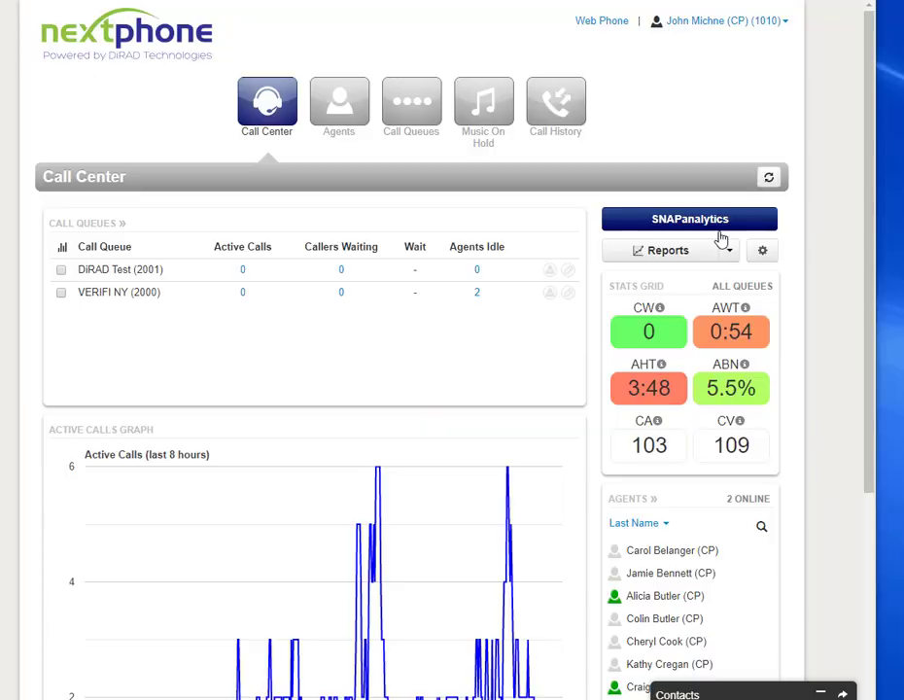
- Review the Queue Stats report for the VERIFI NY queue and its selectable table columns
left_click(684, 253)
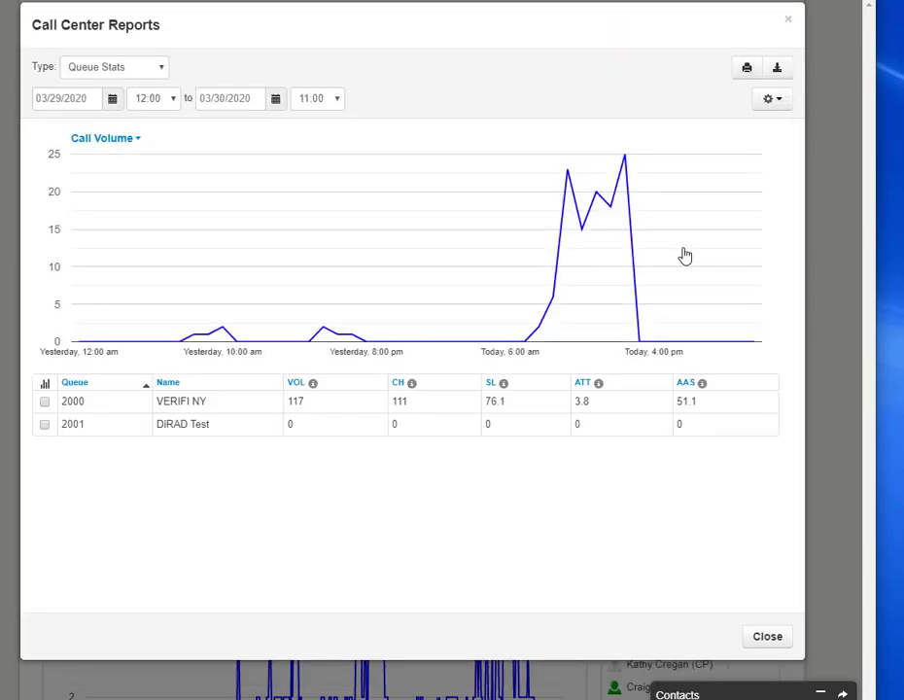
left_click(44, 404)
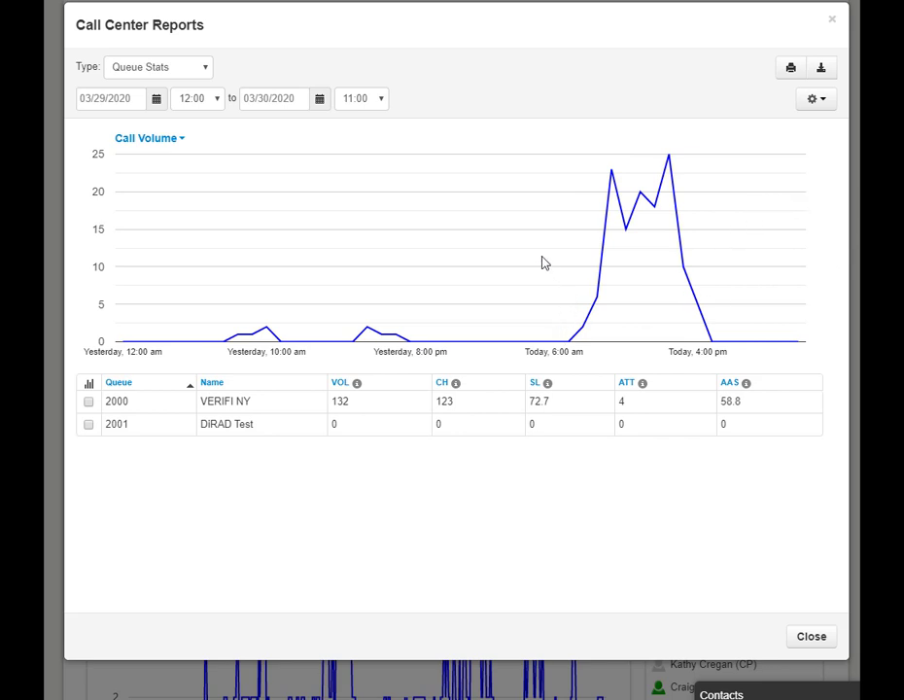
left_click(828, 107)
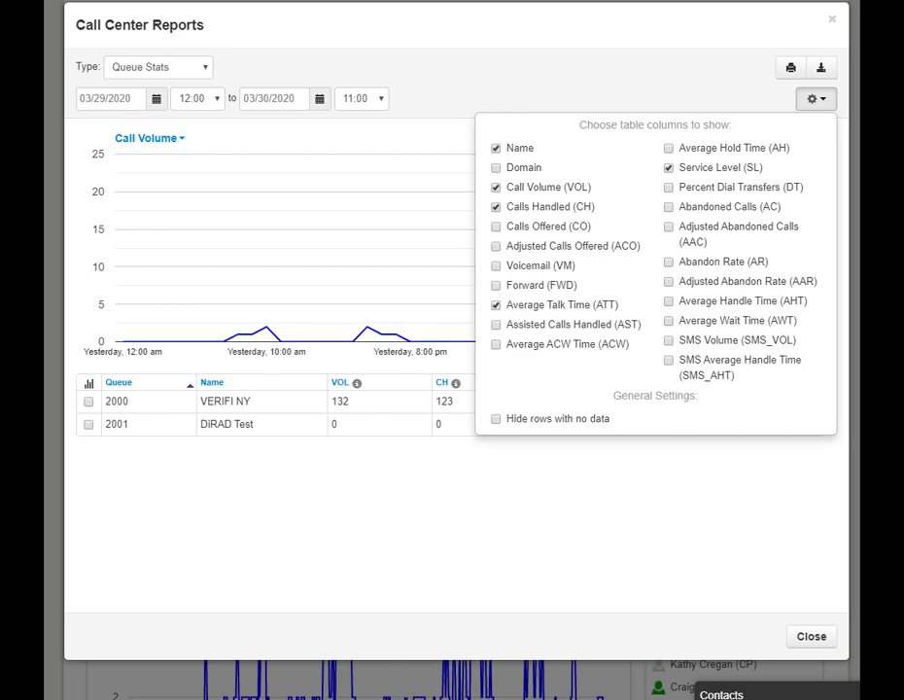
left_click(856, 365)
- Show the Agent Stats report and review which table columns it can display
left_click(169, 70)
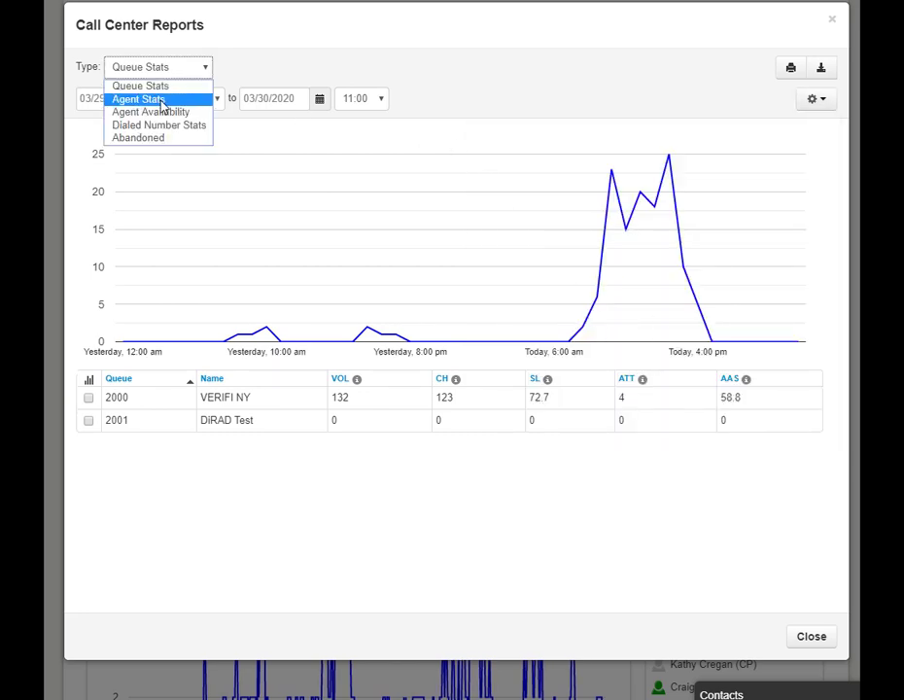
left_click(161, 102)
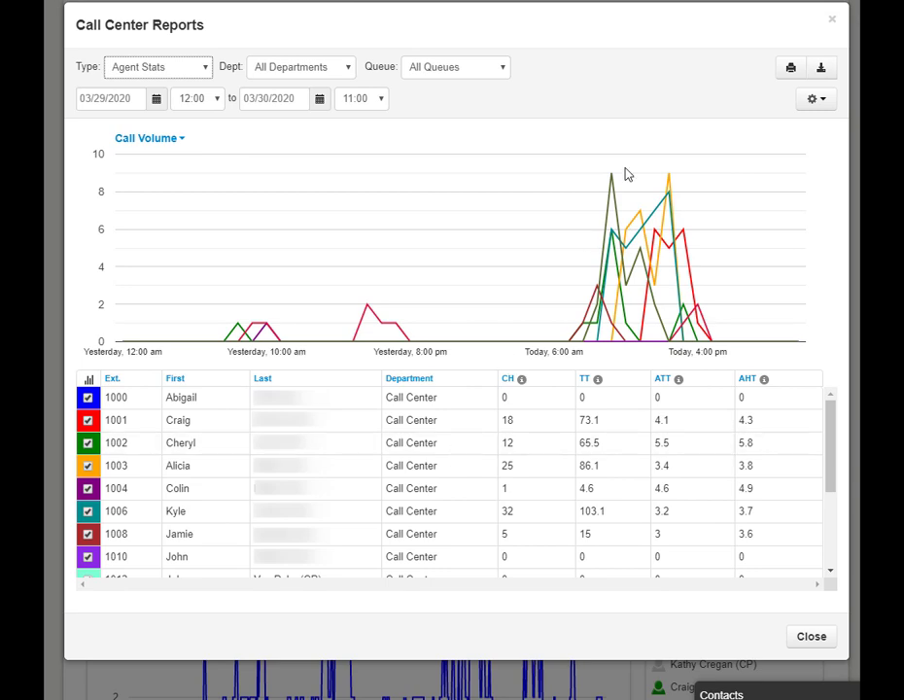
left_click(817, 100)
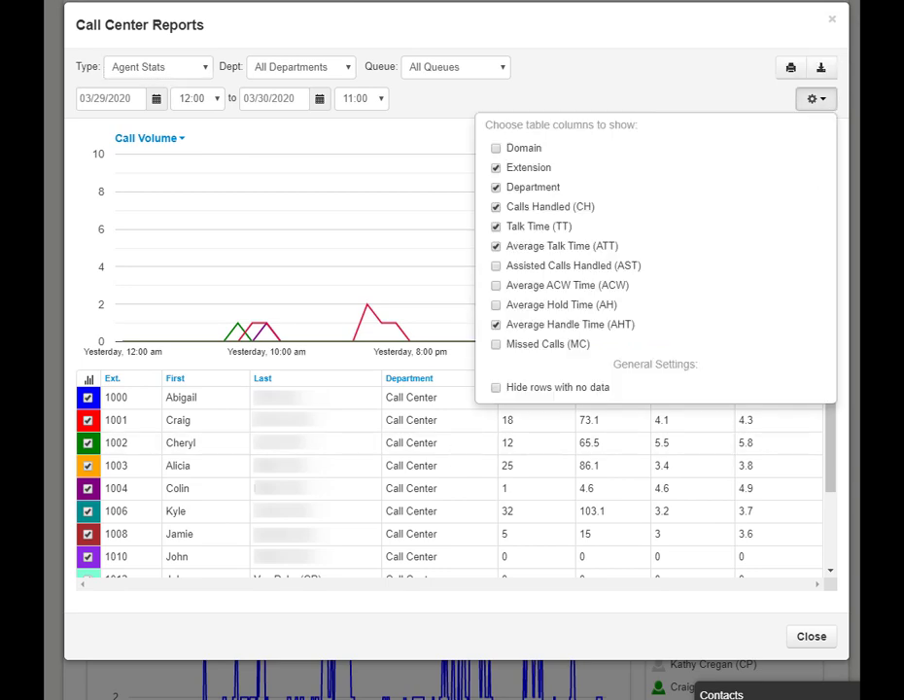
left_click(767, 222)
- Show the Agent Availability report and read the descriptions of its LI and AM columns
left_click(171, 70)
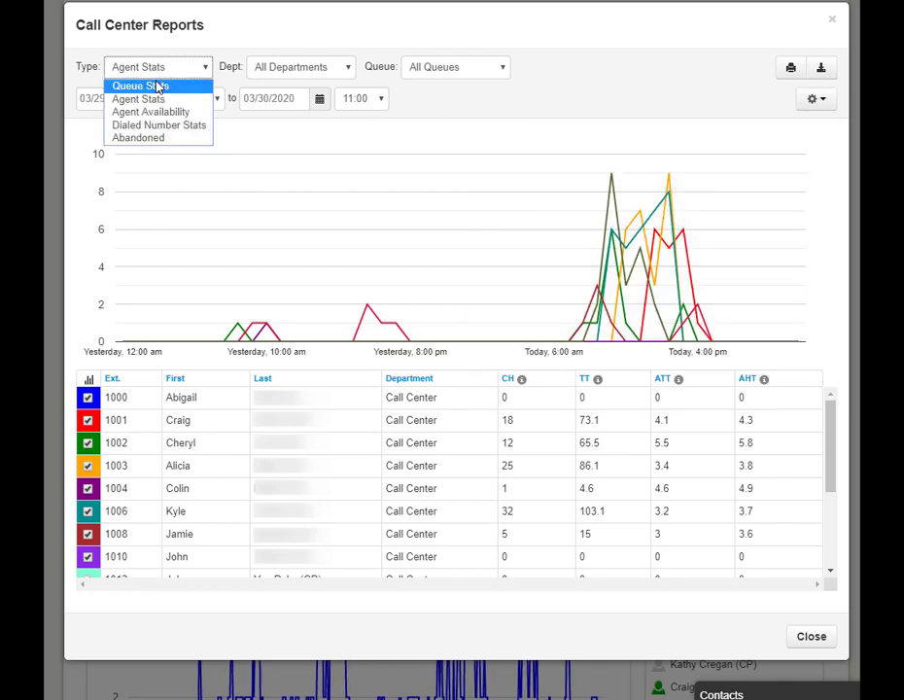
left_click(151, 112)
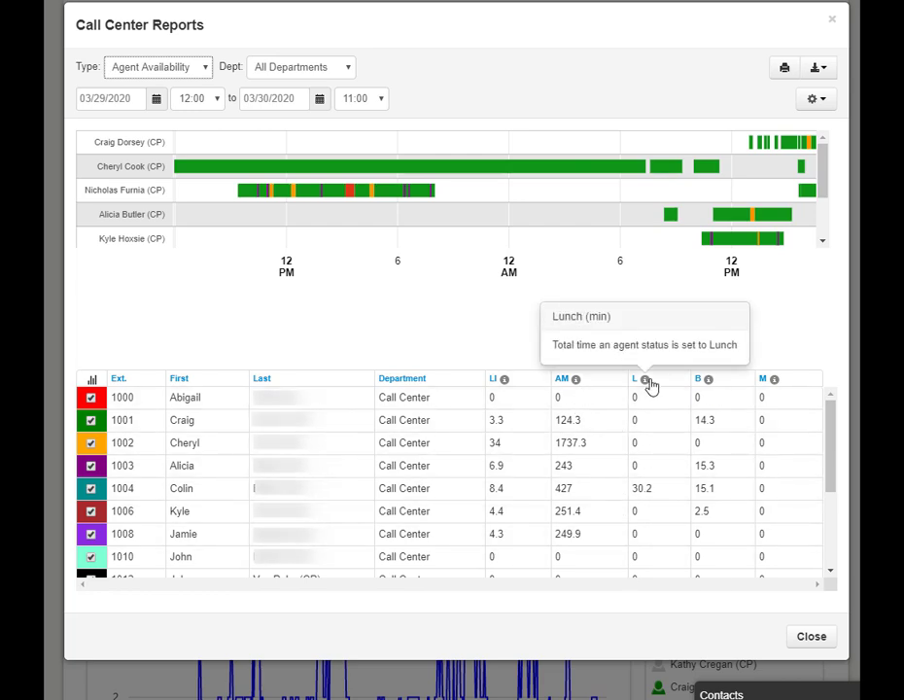
mouse_move(576, 385)
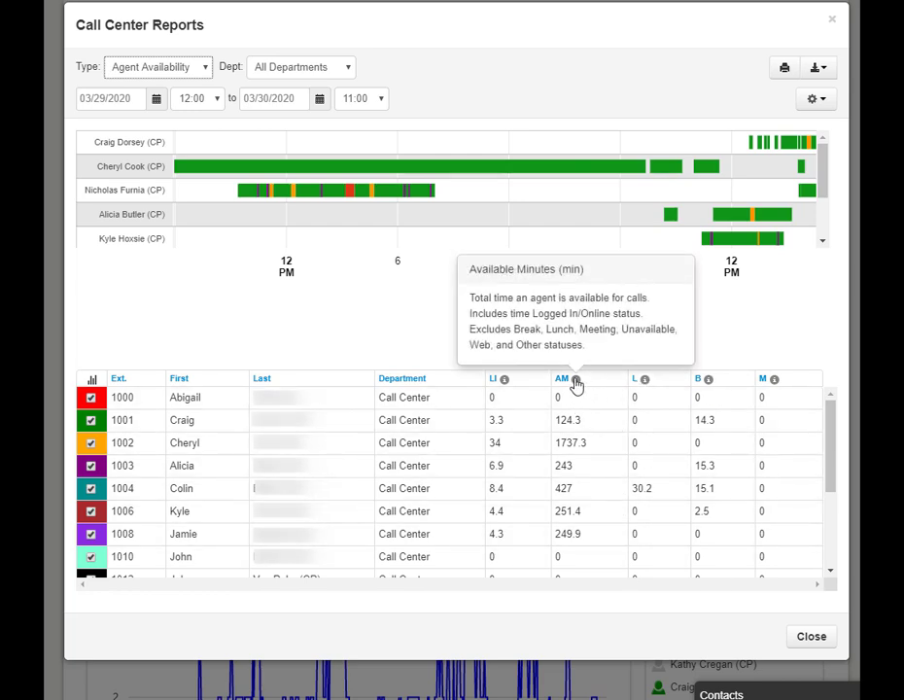
mouse_move(507, 386)
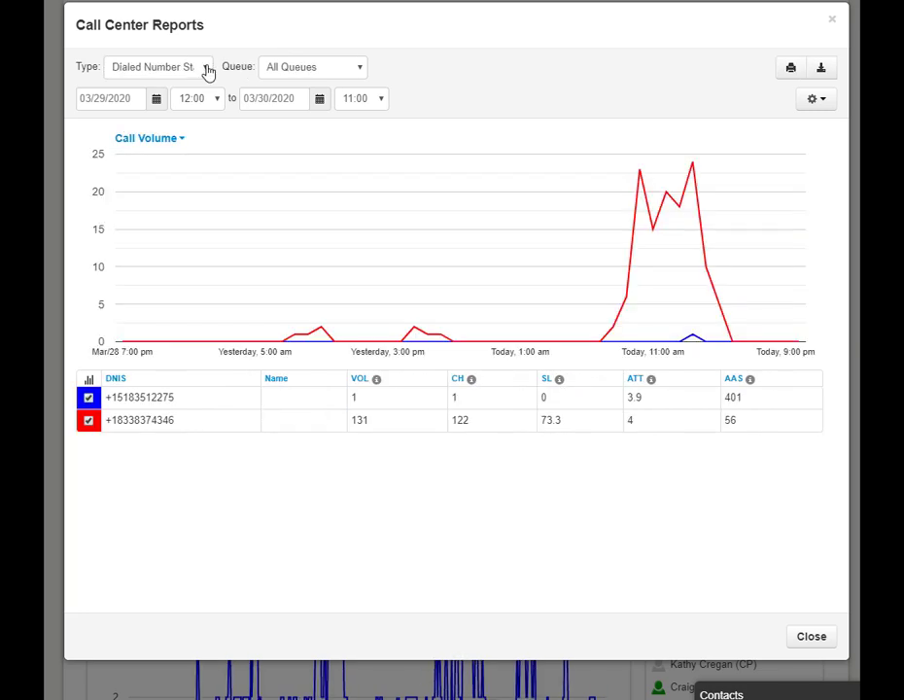
- View the Dialed Number Stats report, followed by the Abandoned calls report for all queues
left_click(207, 72)
left_click(188, 126)
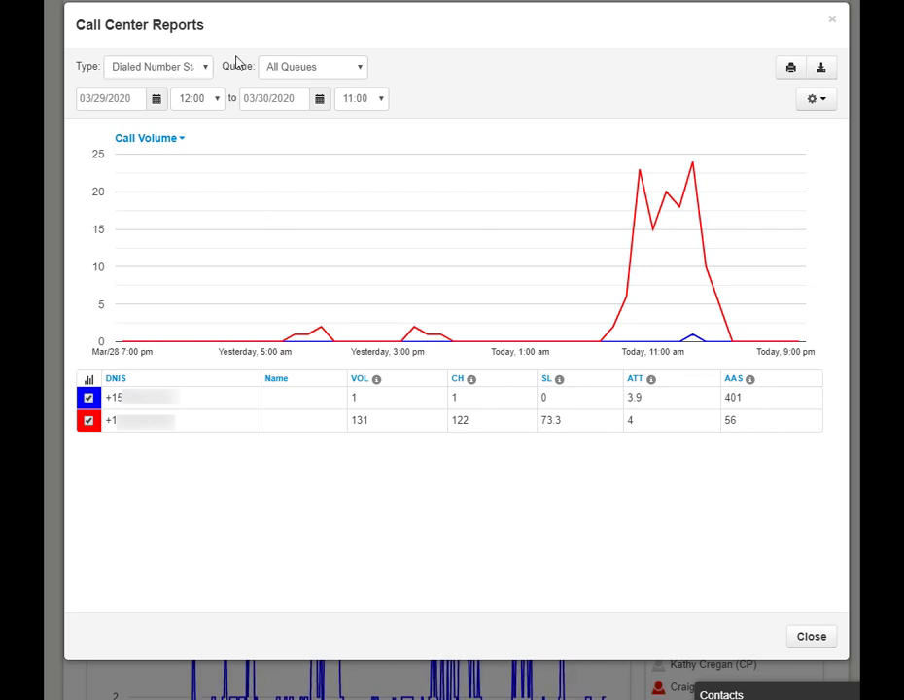
left_click(209, 71)
left_click(179, 139)
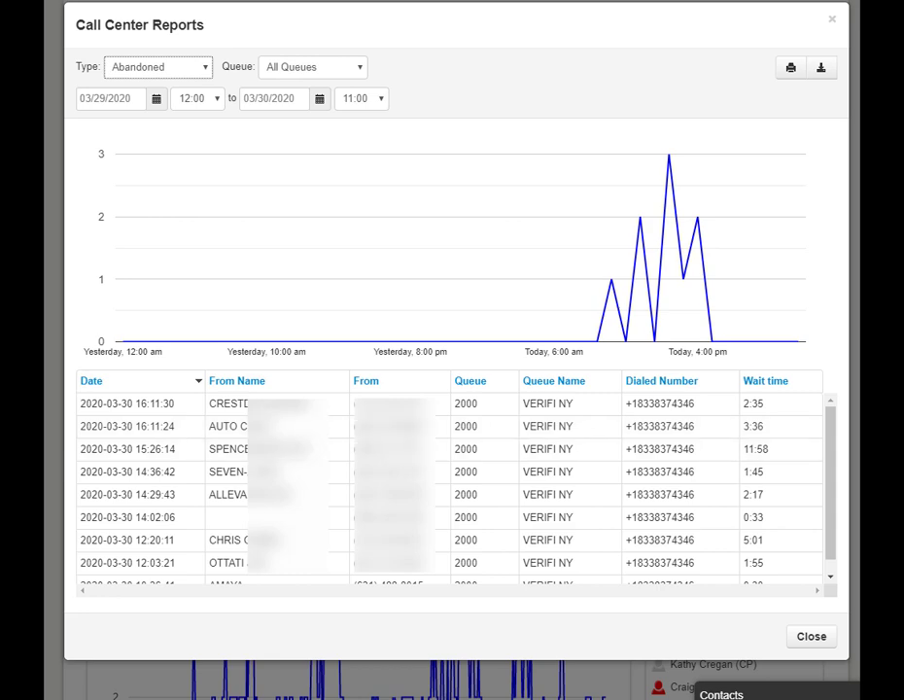
- Download the Abandoned calls report as a CSV file and open the latest copy
left_click(822, 68)
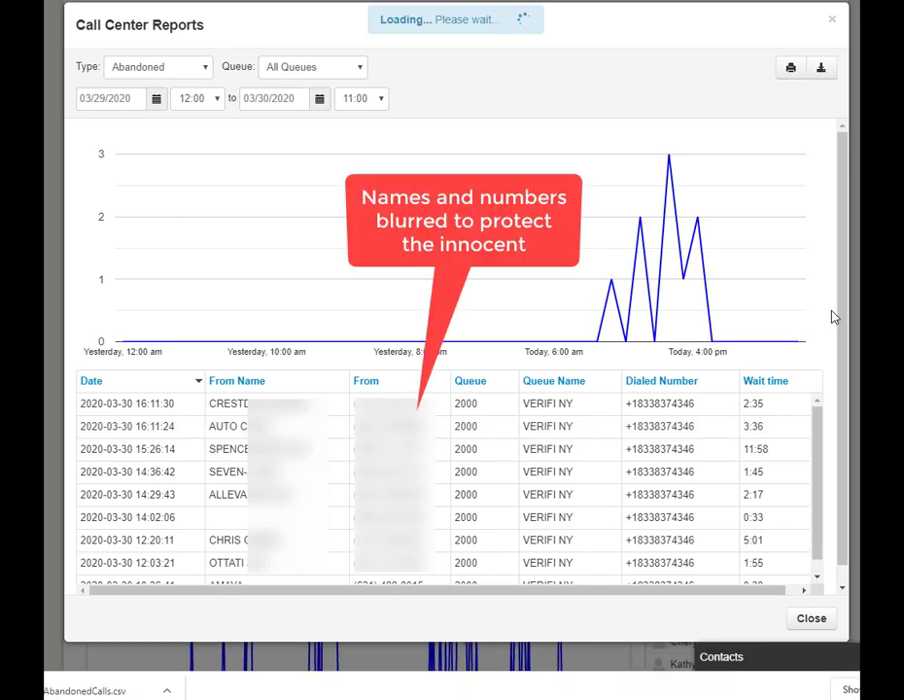
left_click(823, 70)
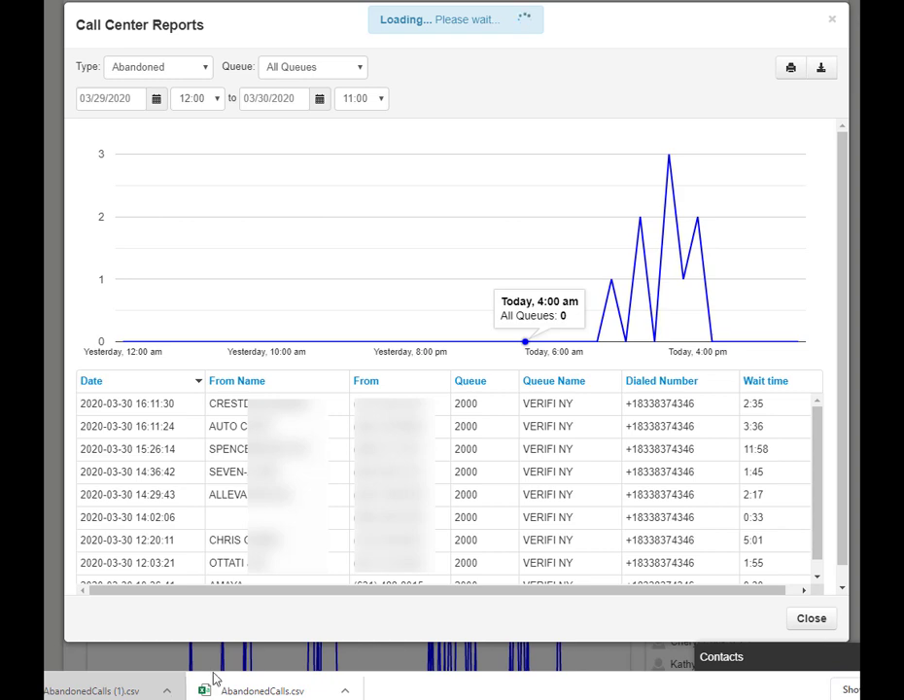
left_click(165, 693)
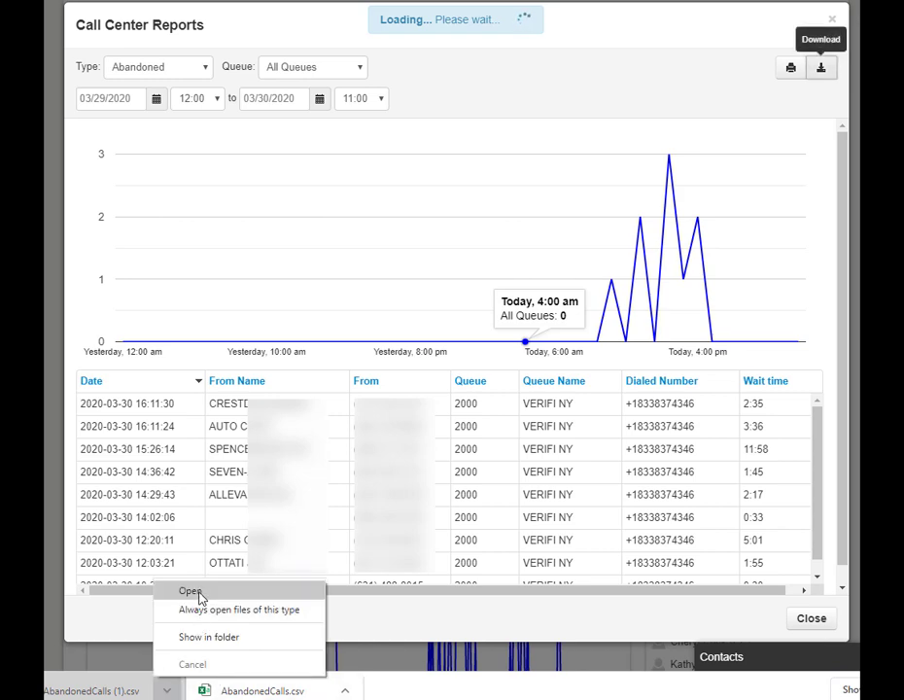
left_click(195, 592)
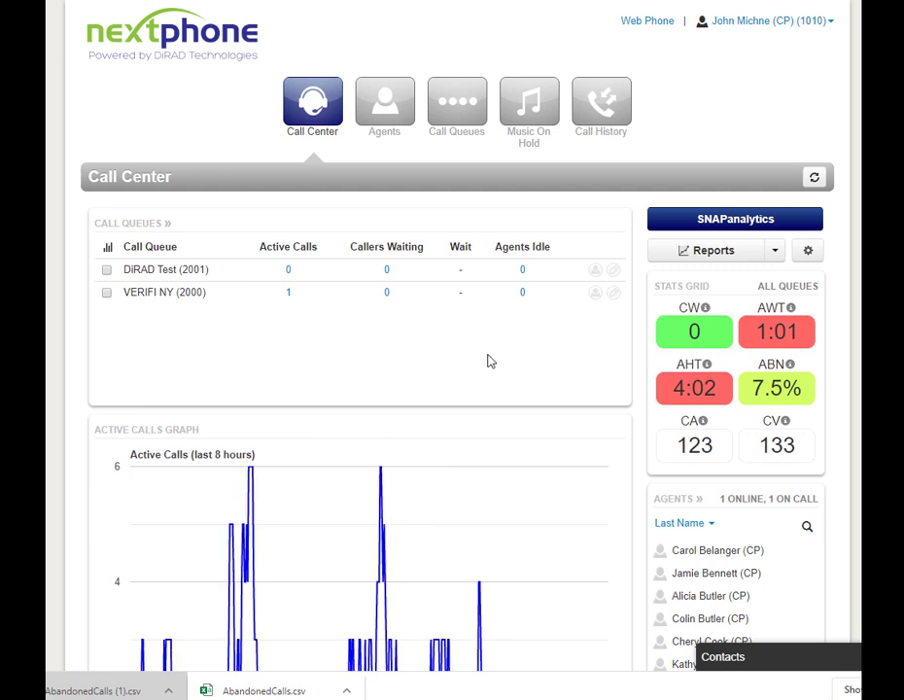
- Check the VERIFI NY queue's active calls and open the settings of the first agent in its agent list
left_click(288, 295)
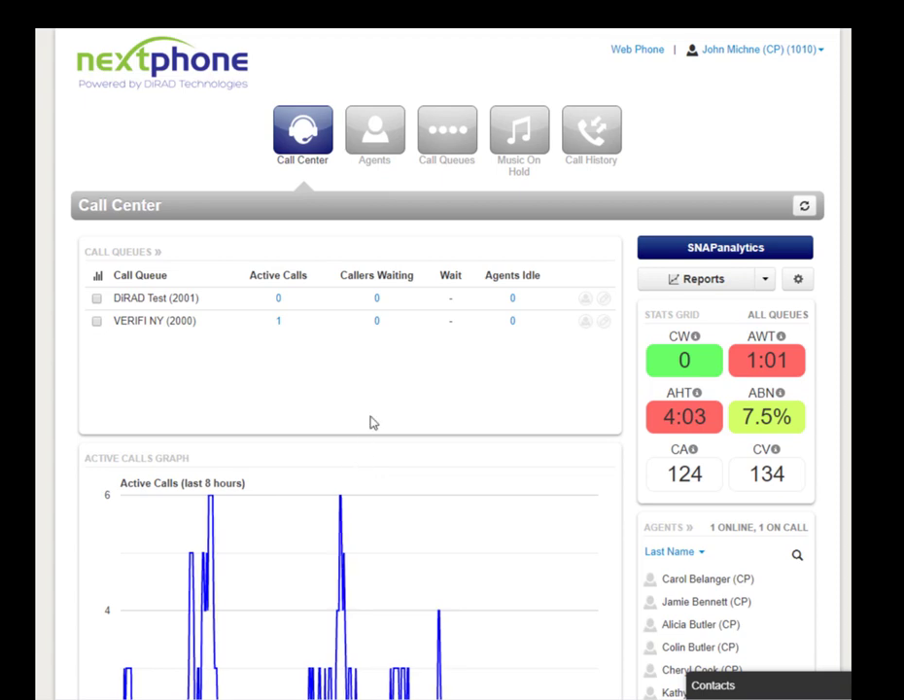
left_click(513, 324)
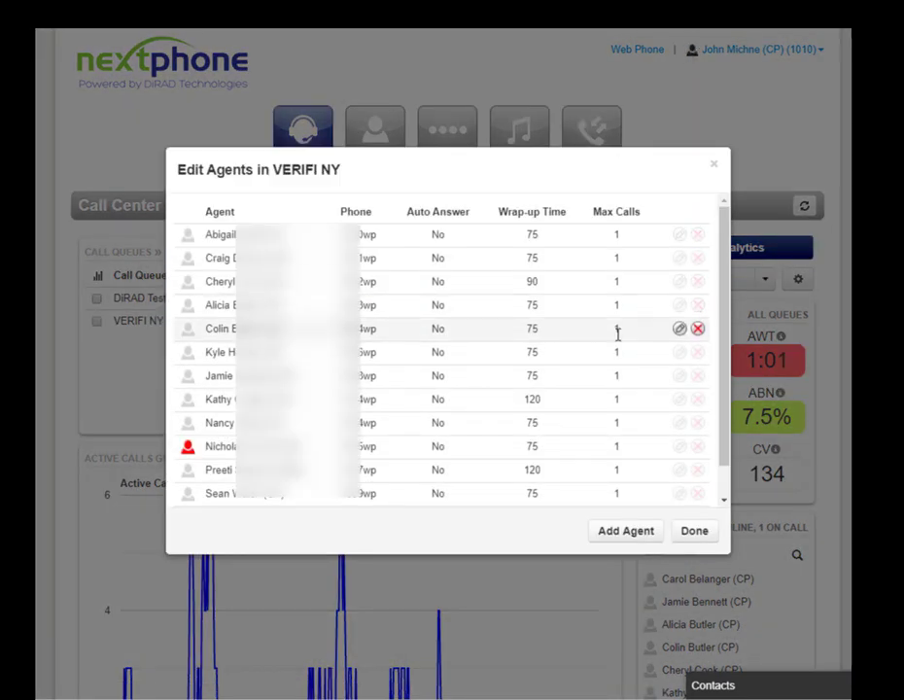
left_click(680, 235)
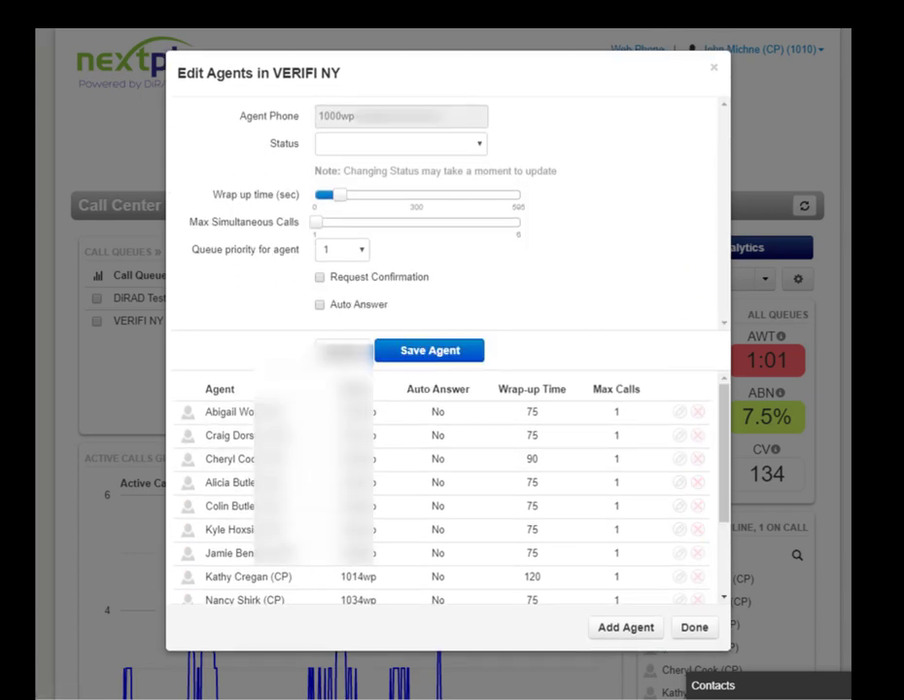
scroll(447, 505, "down", 3)
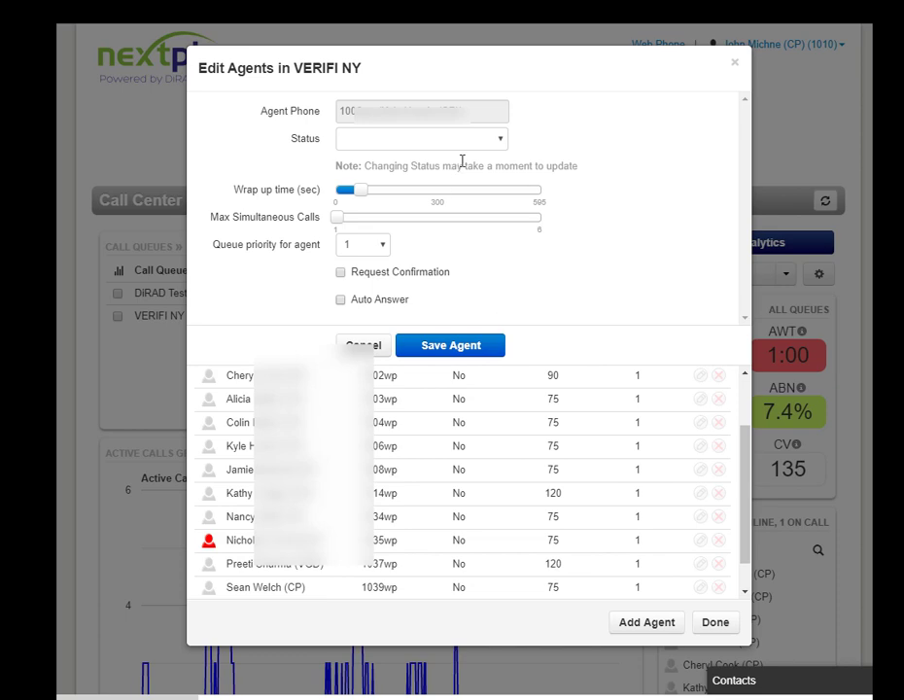
- Examine the available status and queue priority options in the VERIFI NY agent settings
left_click(493, 146)
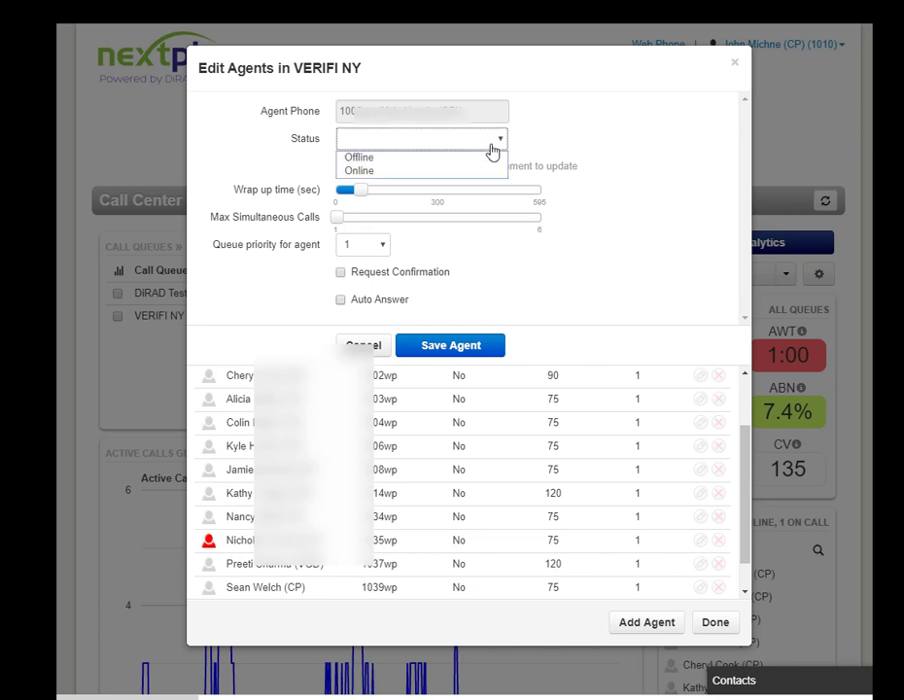
left_click(491, 146)
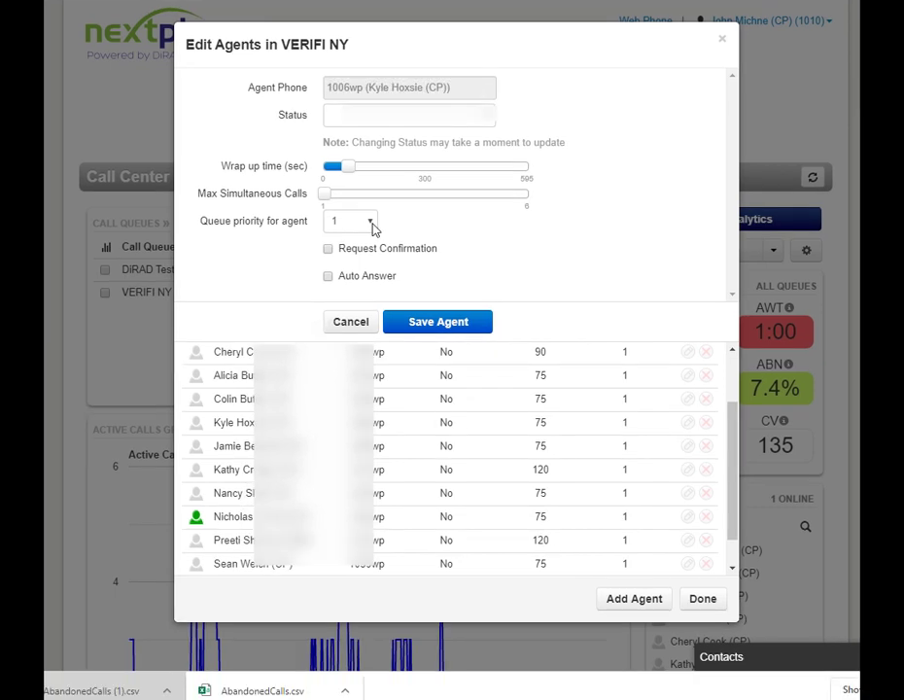
left_click(373, 226)
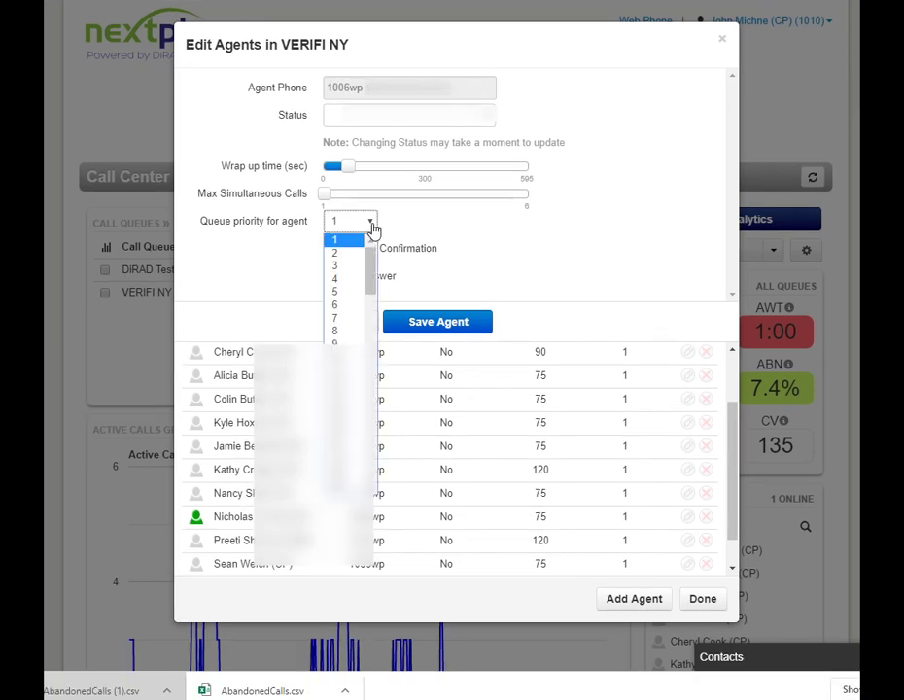
left_click(373, 229)
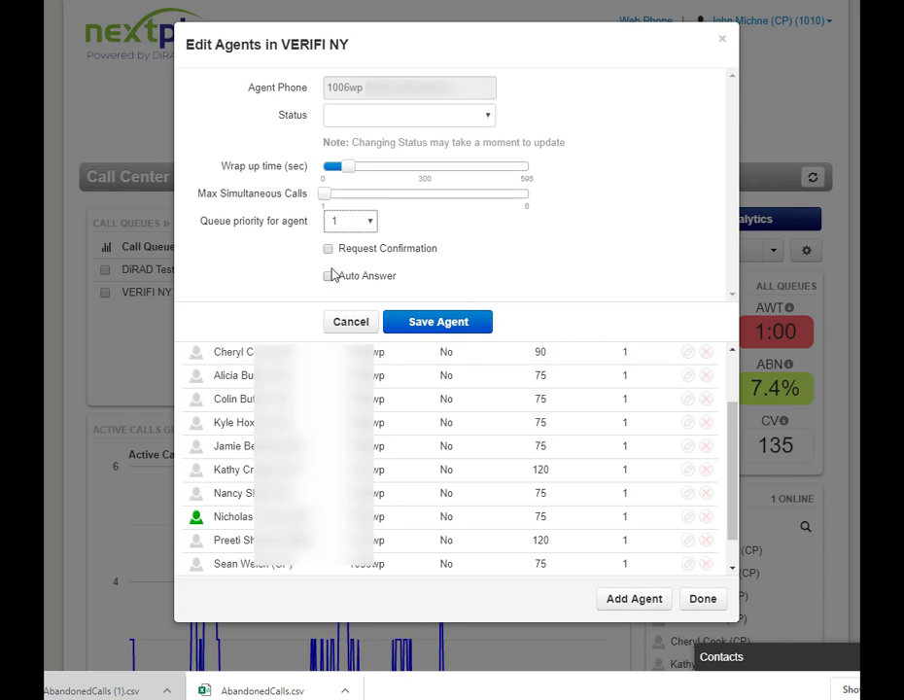
- Review the queue priority values offered for the VERIFI NY agent and leave the agent editor
left_click(369, 223)
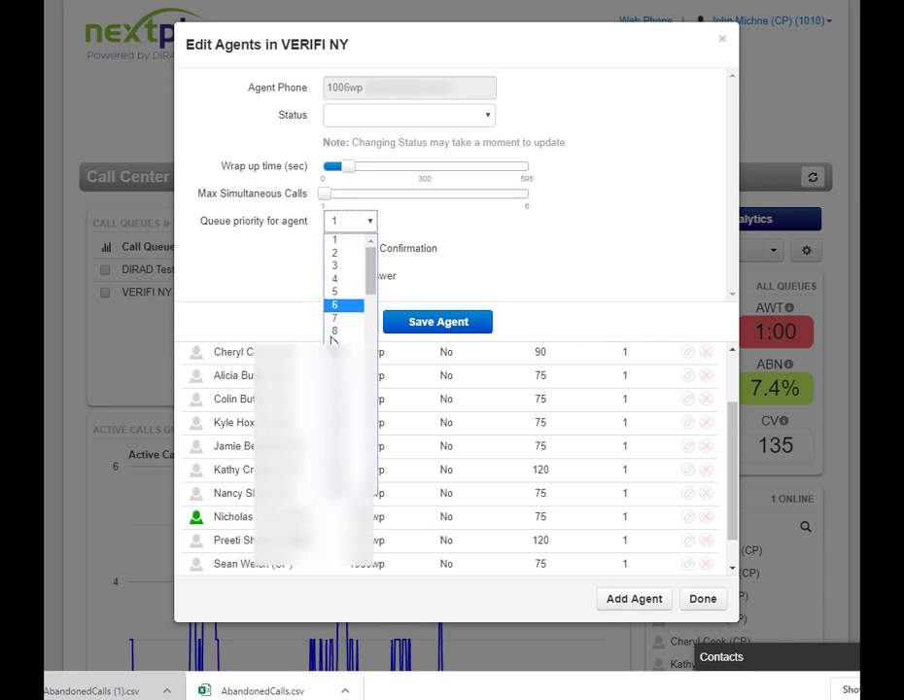
left_click(734, 78)
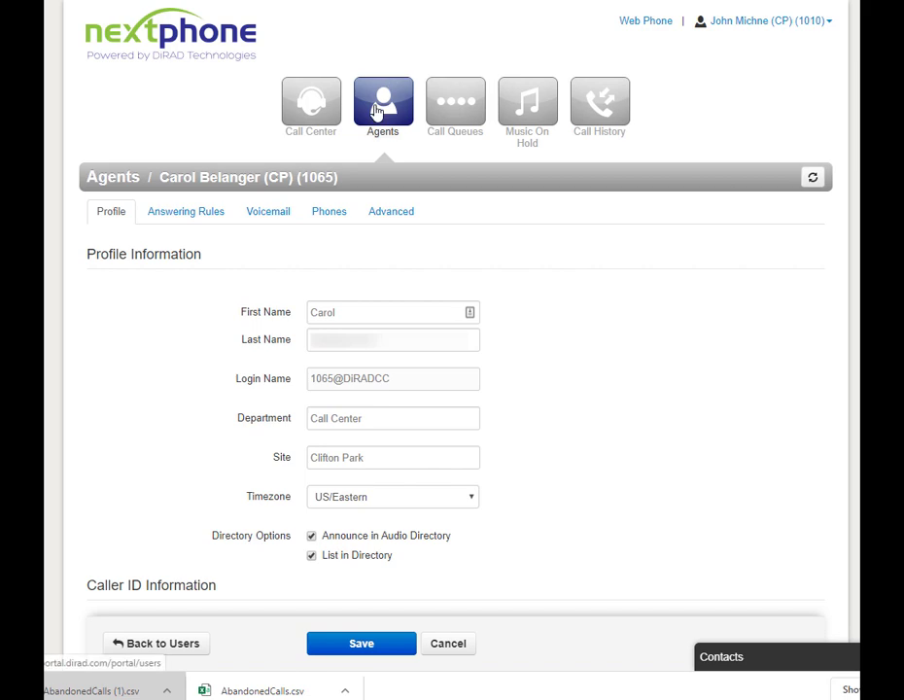
- Show the full agents list and open the profile of the first agent listed
left_click(377, 110)
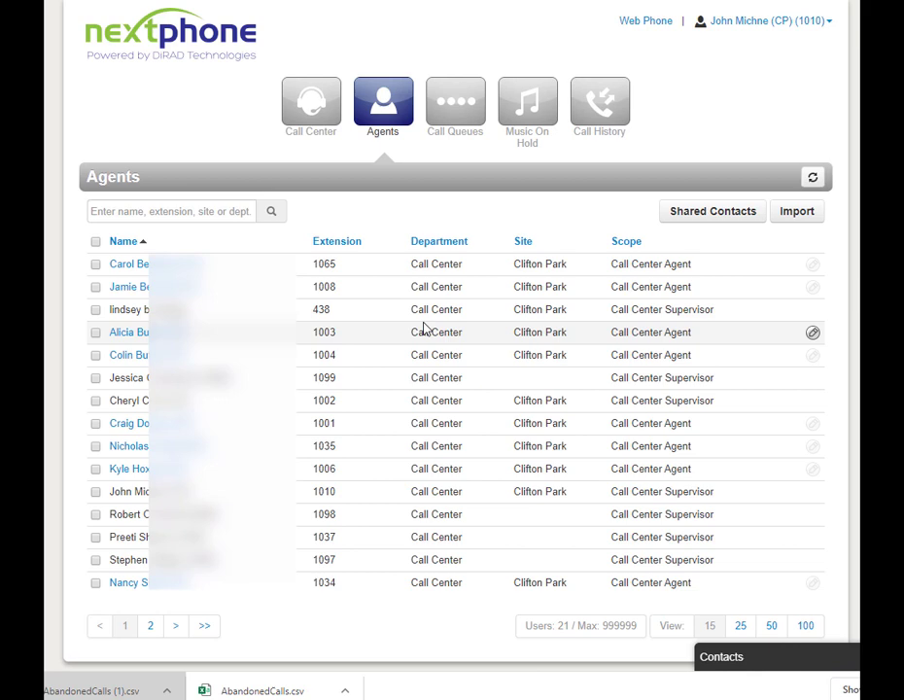
left_click(812, 267)
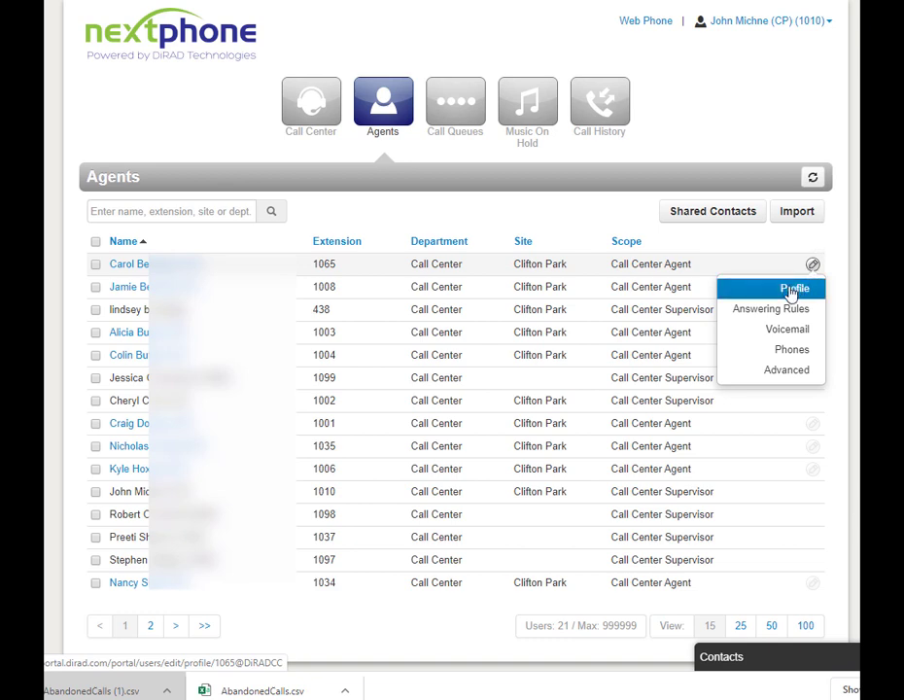
left_click(792, 288)
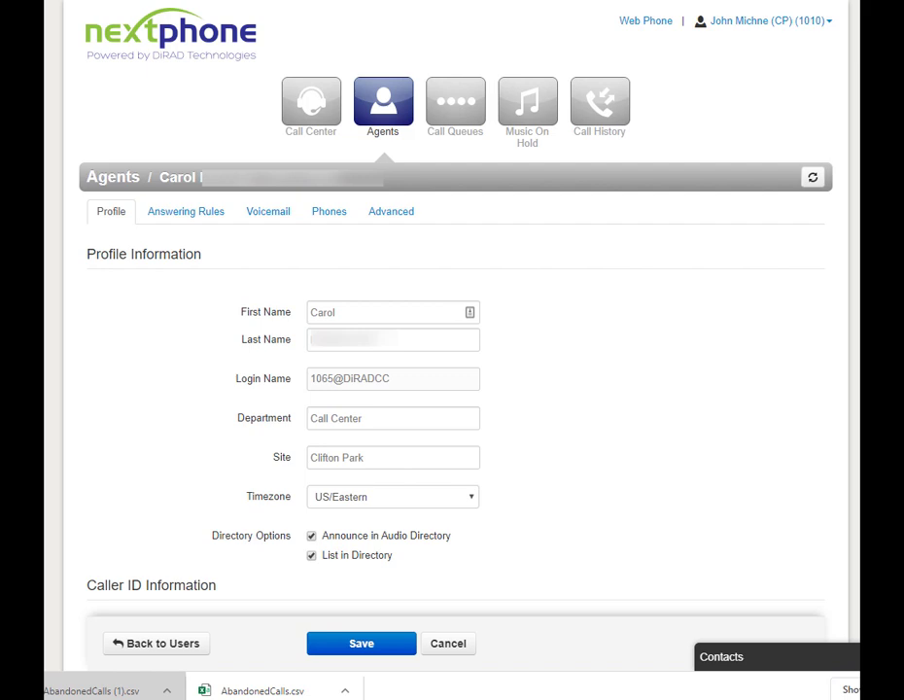
- Review the agent's answering rules and voicemail settings, including the inbox, data and greetings sections
left_click(192, 221)
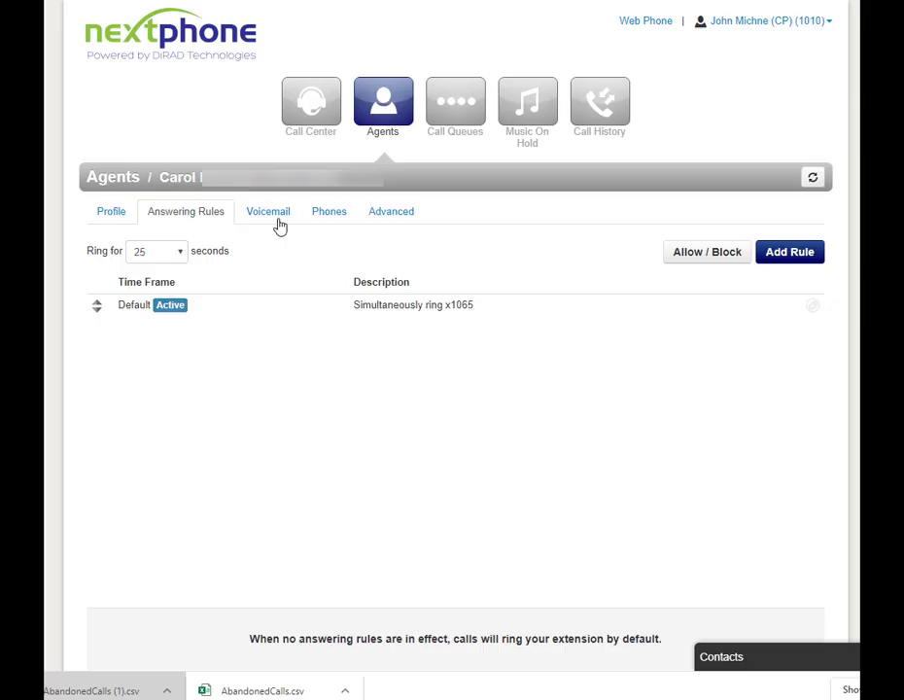
left_click(277, 222)
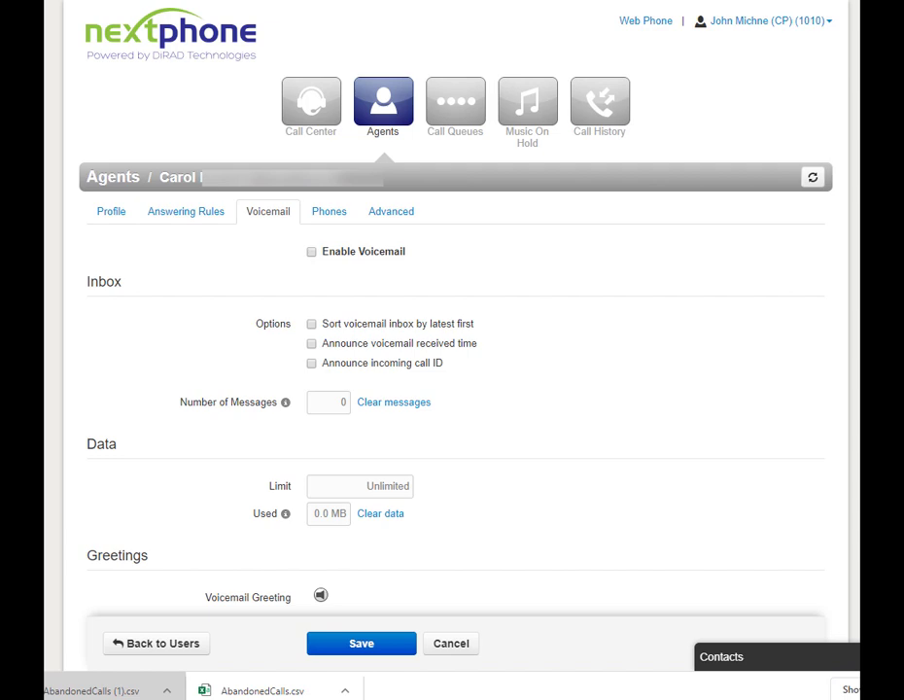
scroll(694, 499, "down", 3)
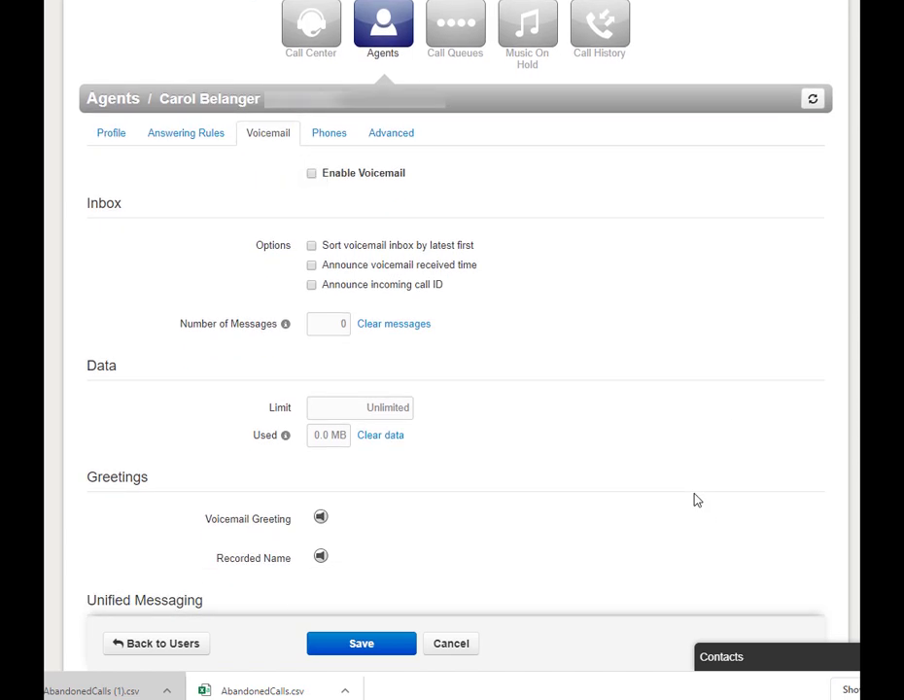
scroll(696, 500, "down", 3)
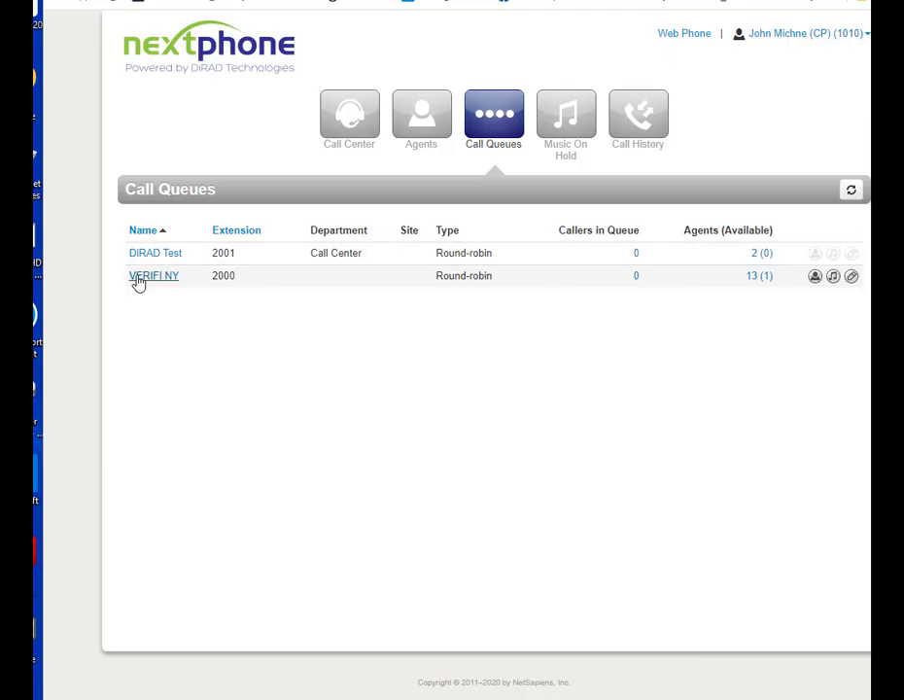
- Open the VERIFI NY call queue's settings and review its basic, pre-queue and in-queue options
left_click(138, 281)
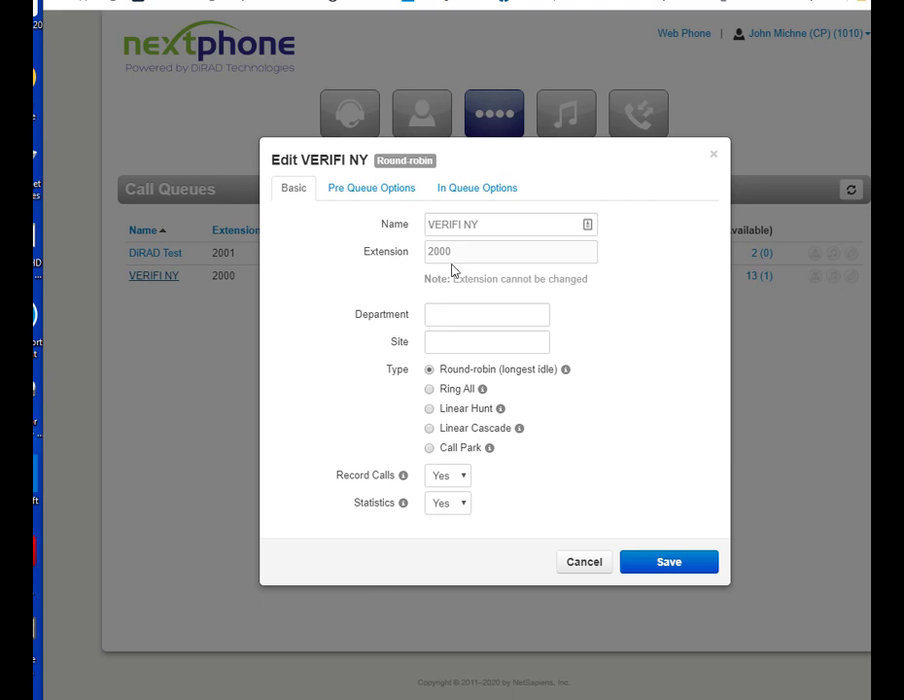
left_click(399, 191)
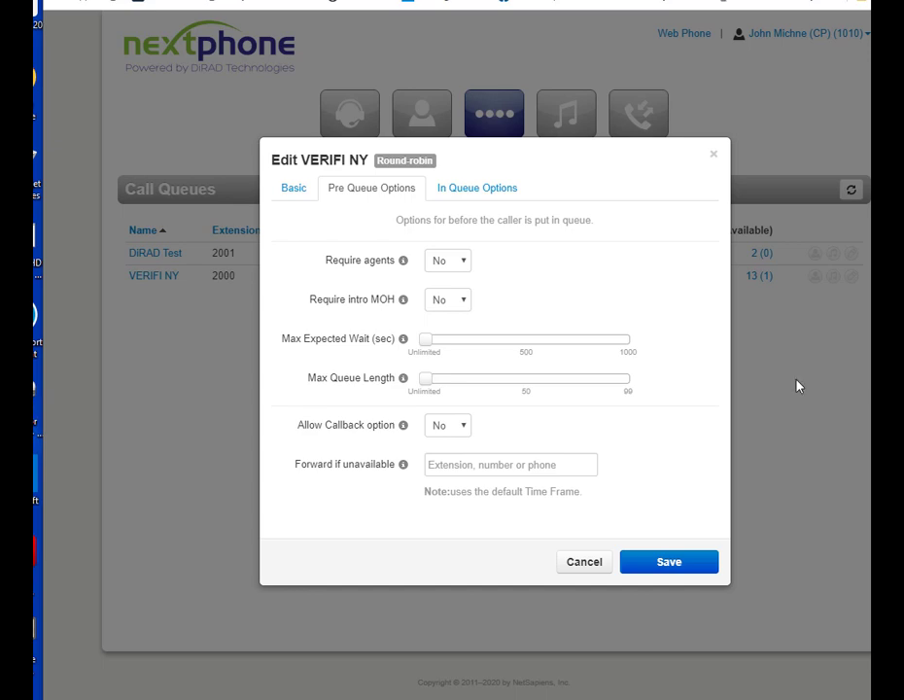
mouse_move(374, 272)
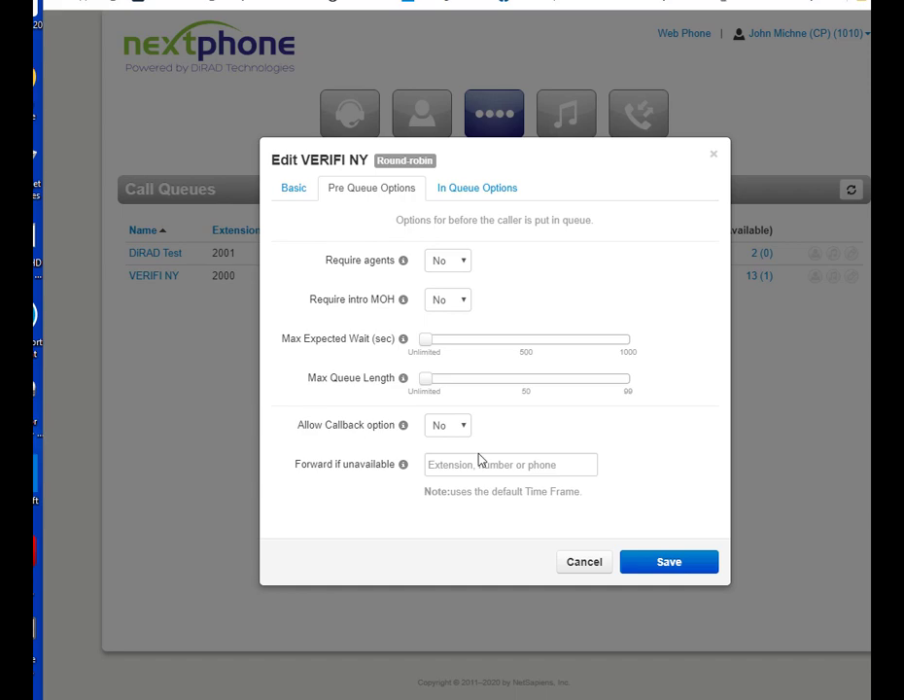
mouse_move(275, 462)
left_click(503, 193)
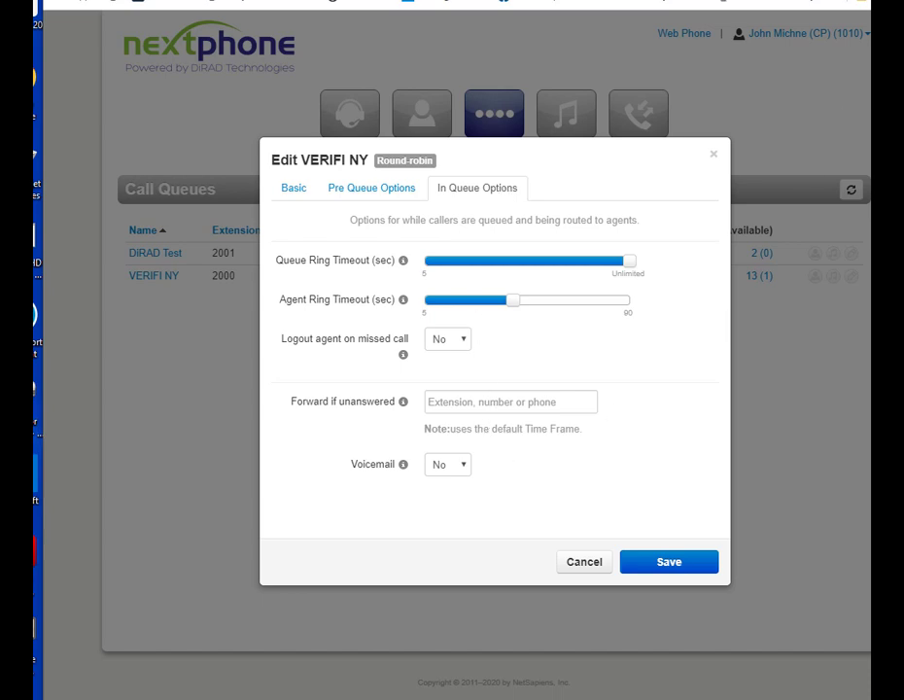
mouse_move(347, 335)
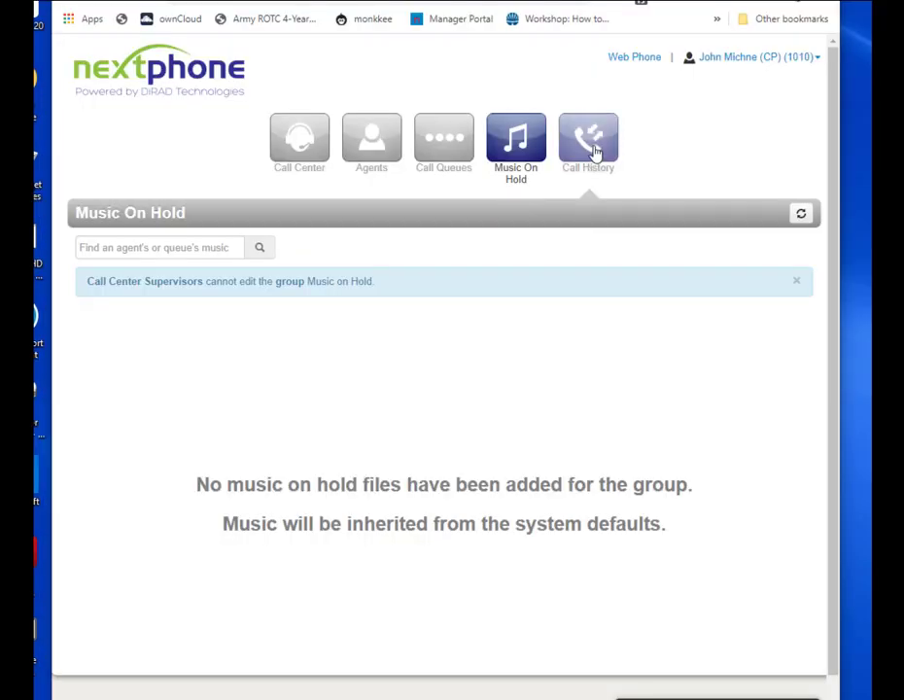
- Open the call history and filter it to show the calls for Agent 1002
left_click(594, 151)
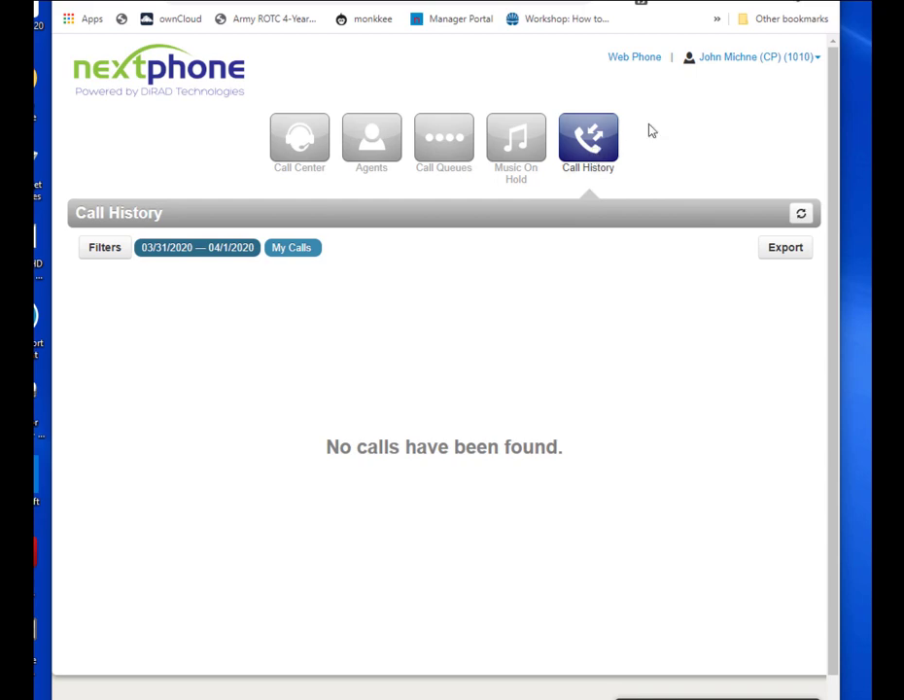
left_click(103, 250)
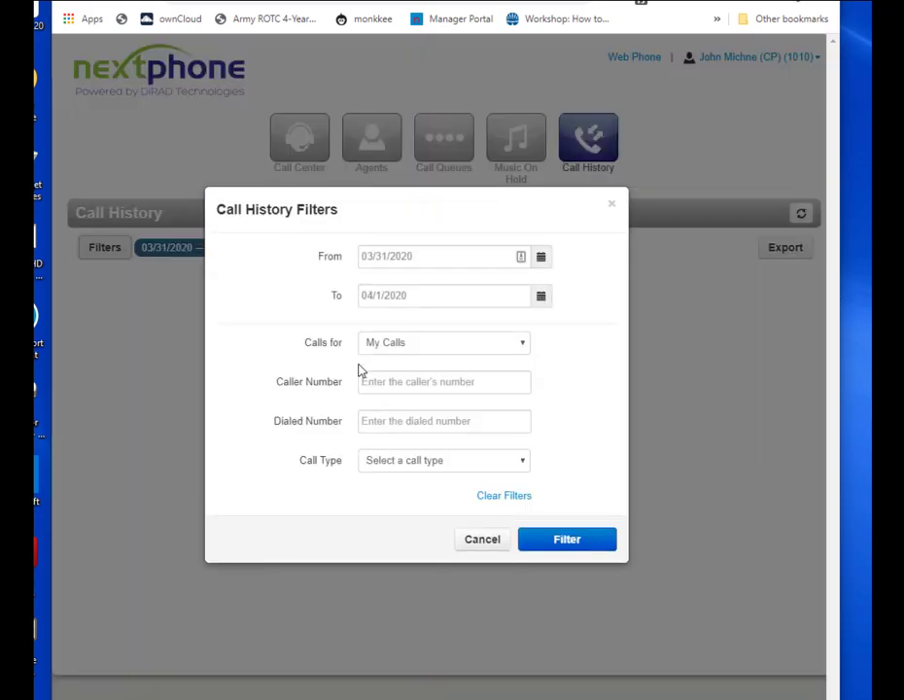
left_click(480, 350)
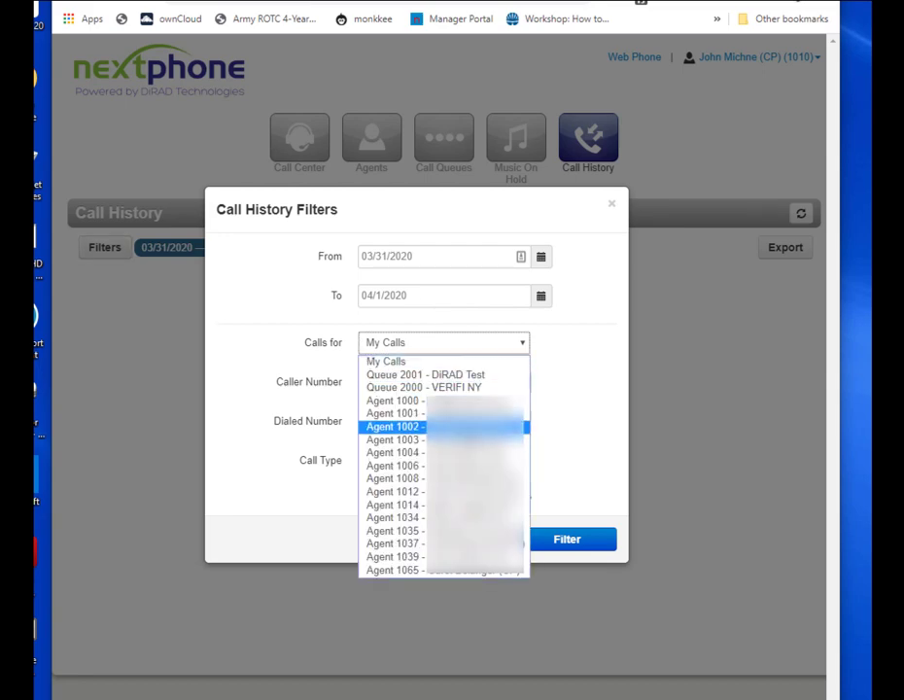
left_click(442, 427)
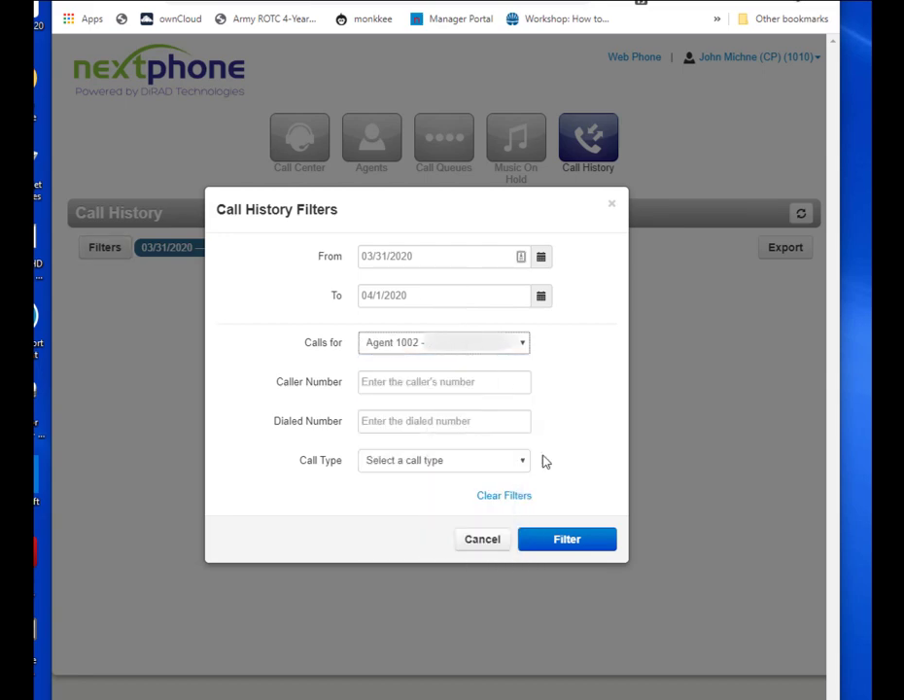
left_click(532, 539)
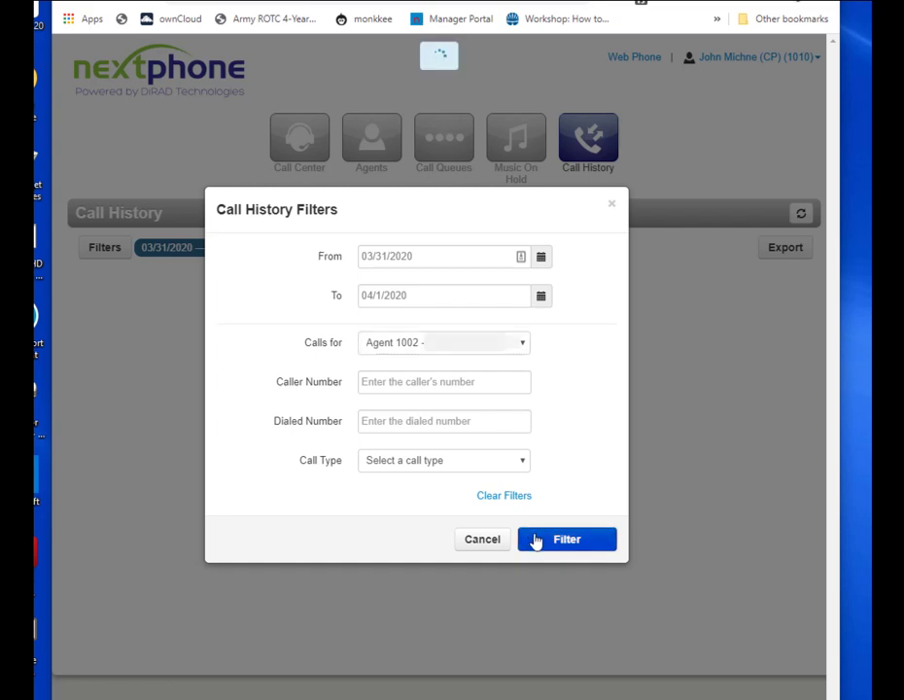